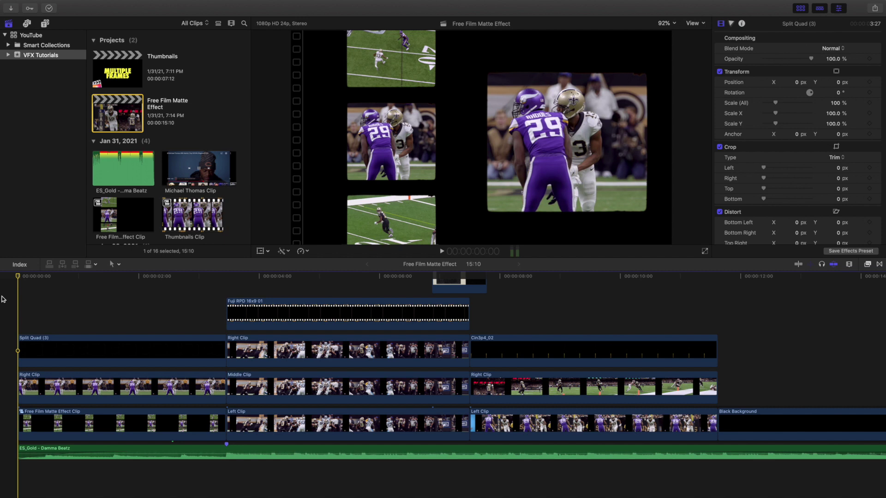
Play the composite from the beginning, then stop and return to the start
key(space)
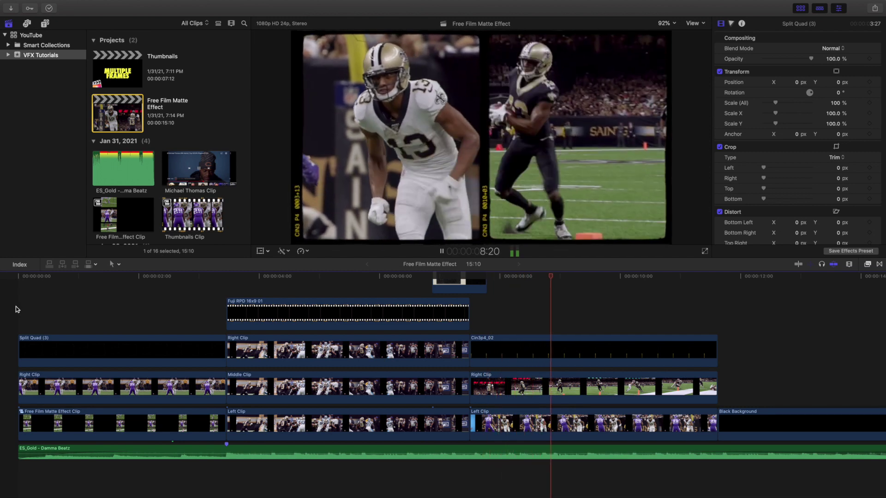
key(space)
key(Home)
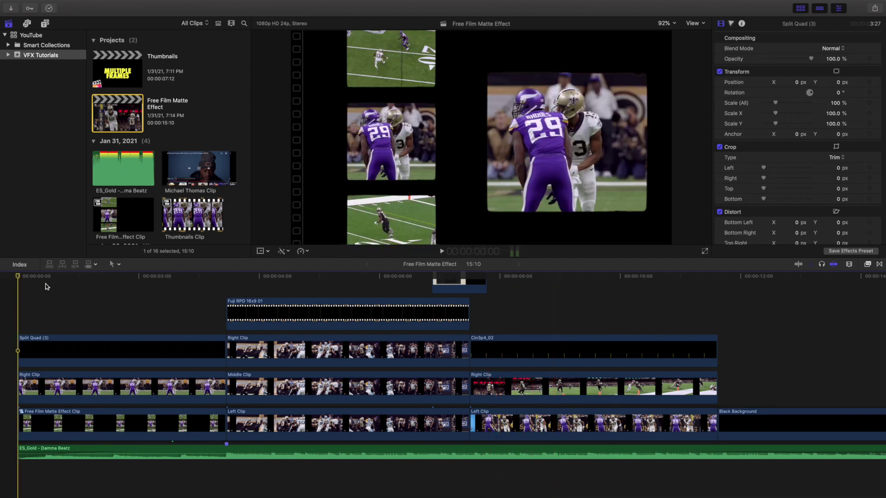
Preview the Kodak Slide 07.png and Kodak Slide Tape 09.png mattes without importing them
click(11, 9)
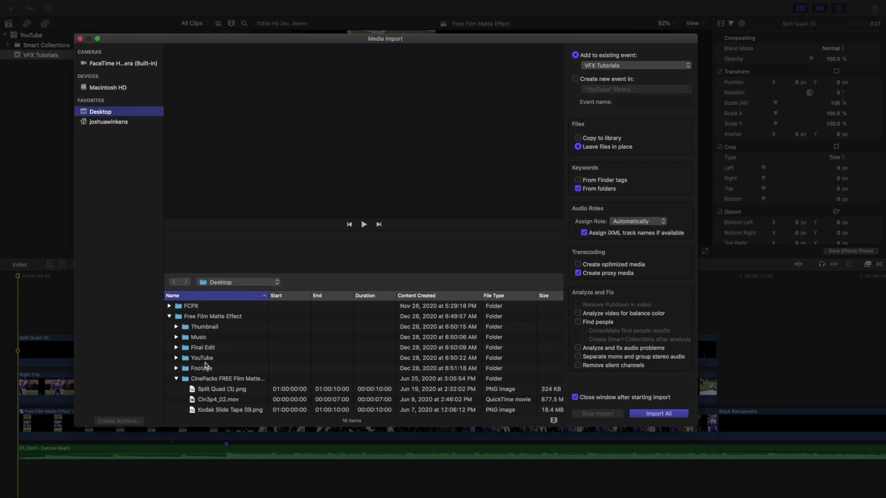
scroll(205, 364, down, 5)
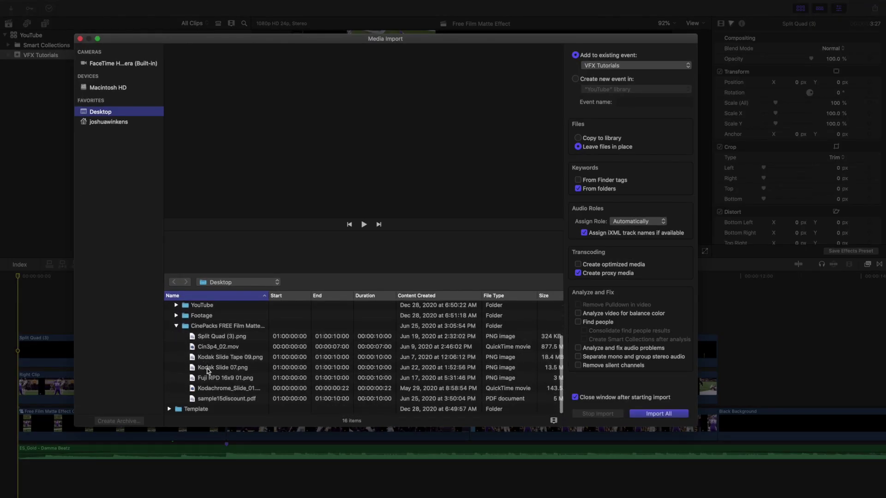
click(207, 368)
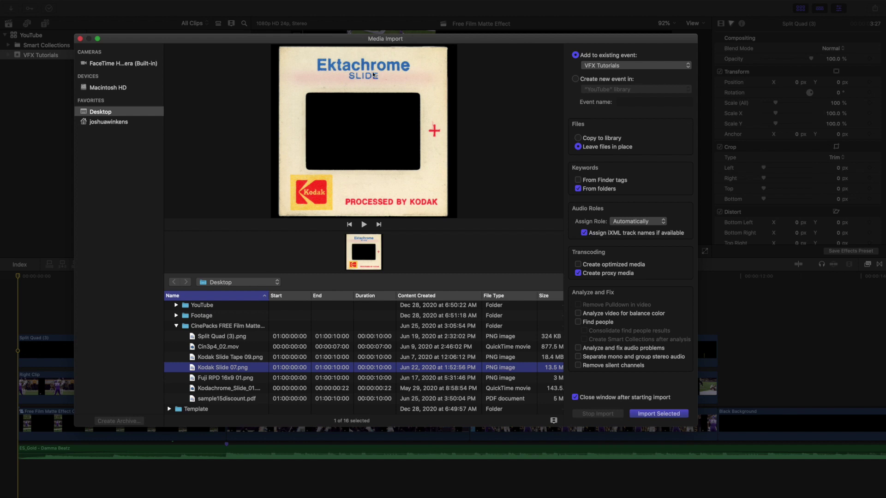
click(237, 358)
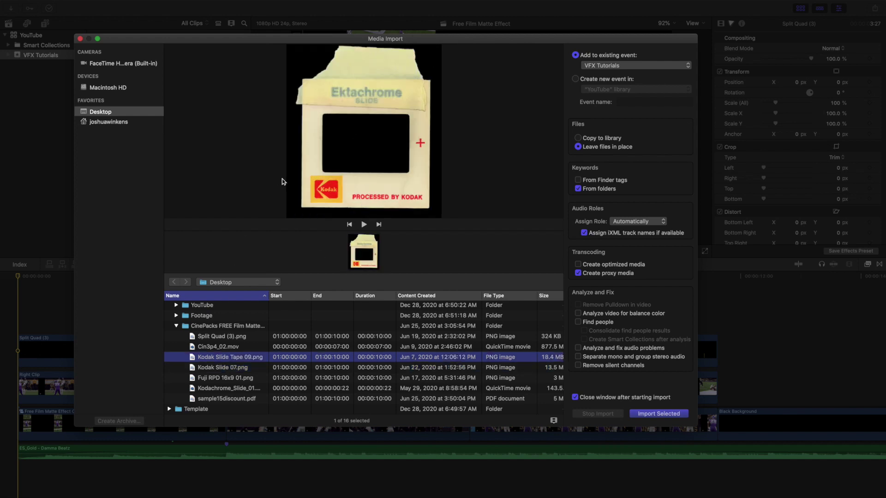
click(80, 38)
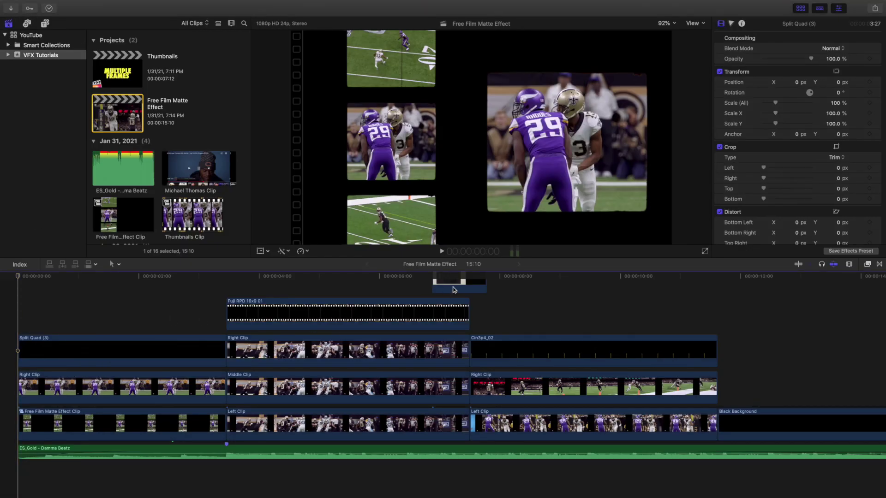
Disable and re-enable the Split Quad (3) overlay to compare with the bare clips
click(128, 355)
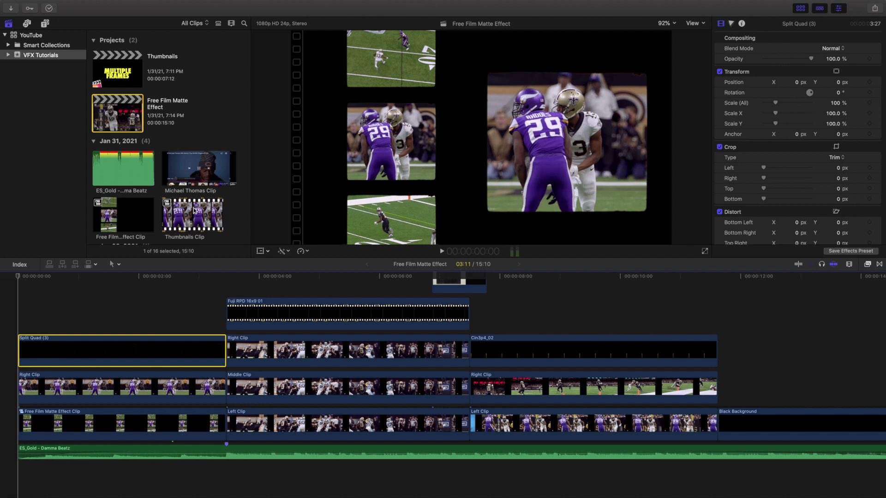
scroll(193, 211, down, 10)
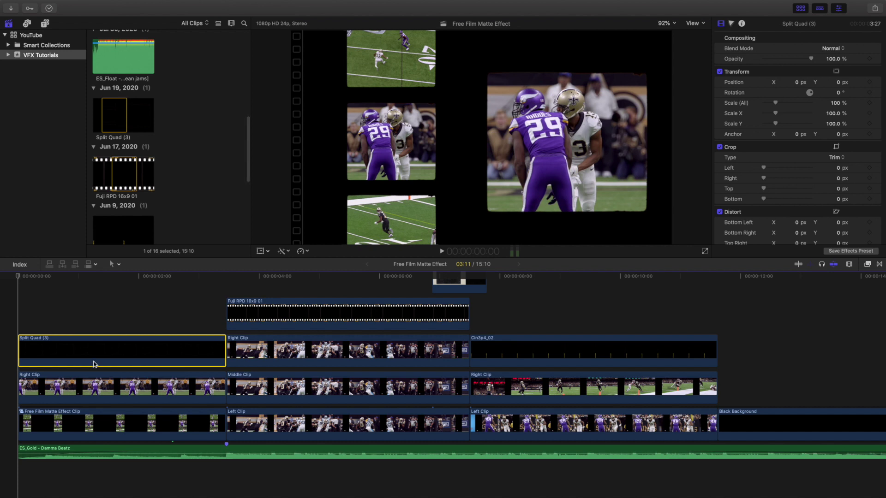
key(v)
key(v)
key(v)
key(v)
key(v)
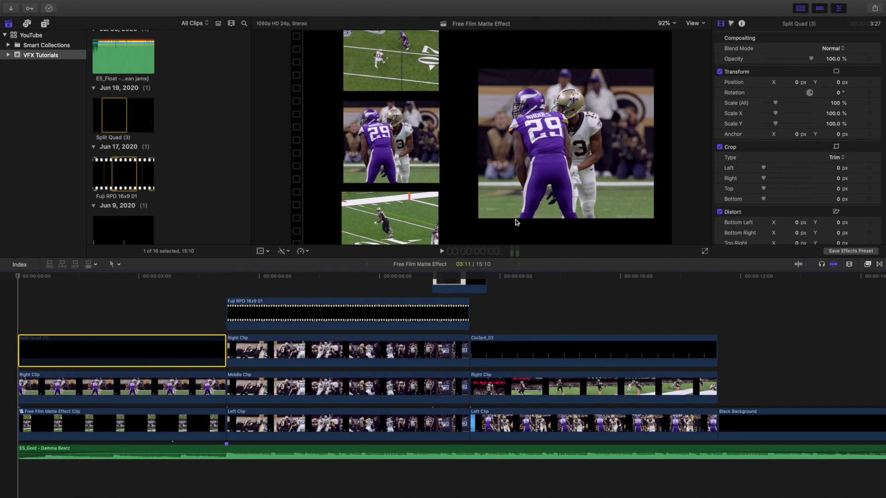
key(v)
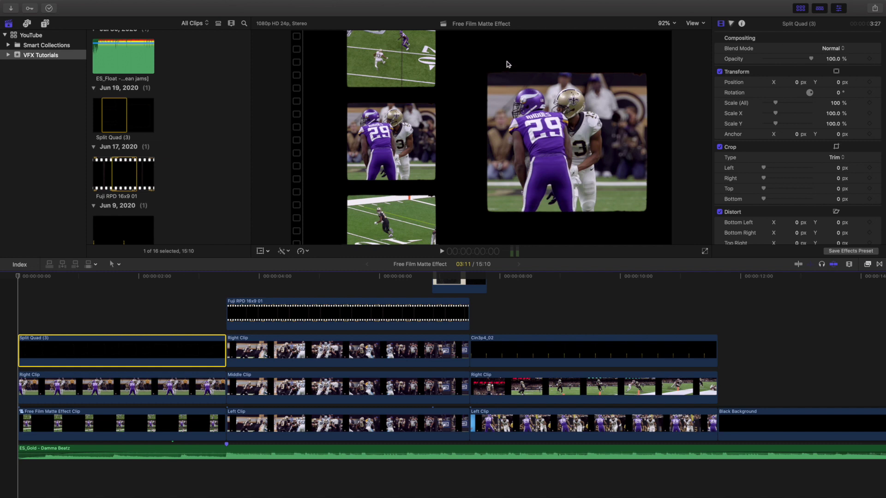
click(11, 316)
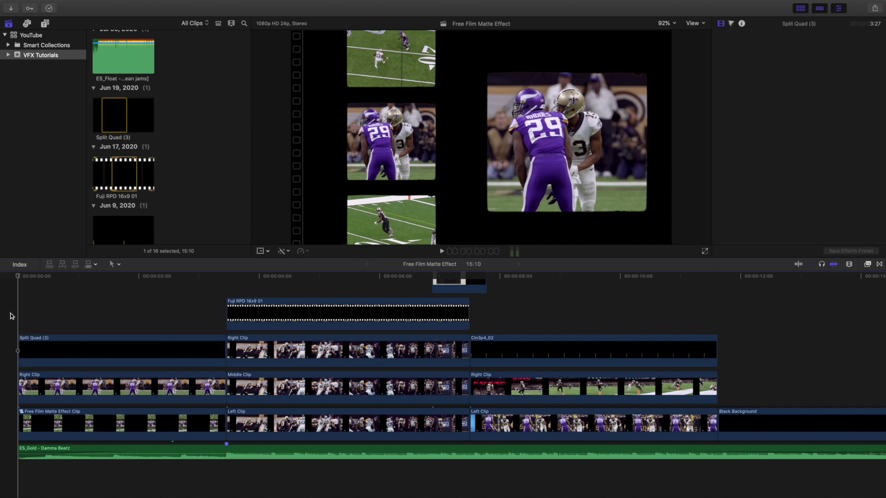
Zoom the timeline in and disable the Split Quad (3) overlay
key(super+equal)
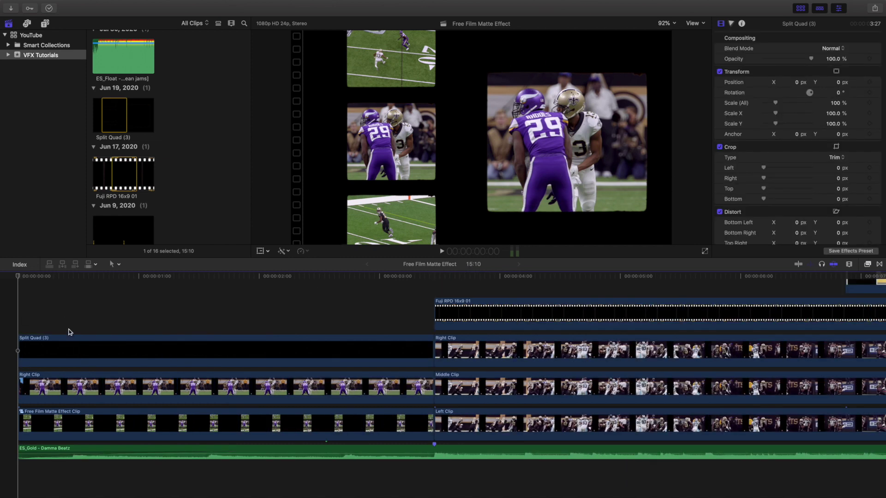
click(132, 362)
key(v)
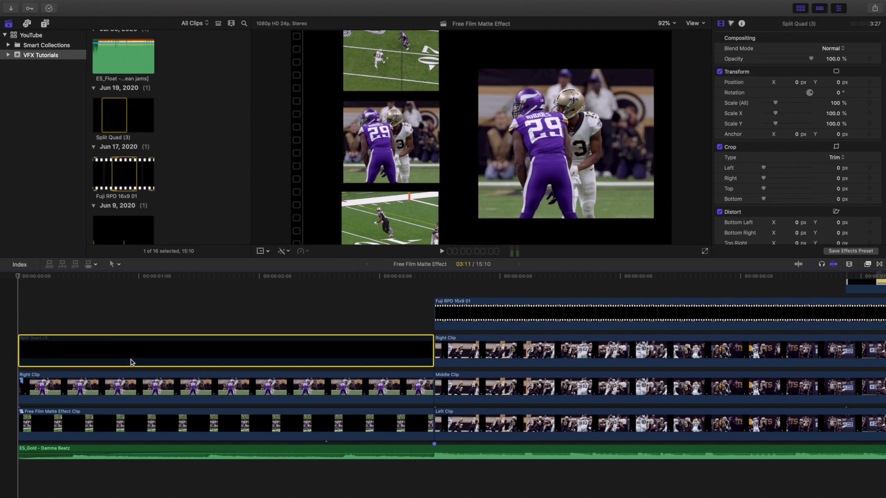
Move the Right Clip left and up in the viewer, then undo the move
click(143, 388)
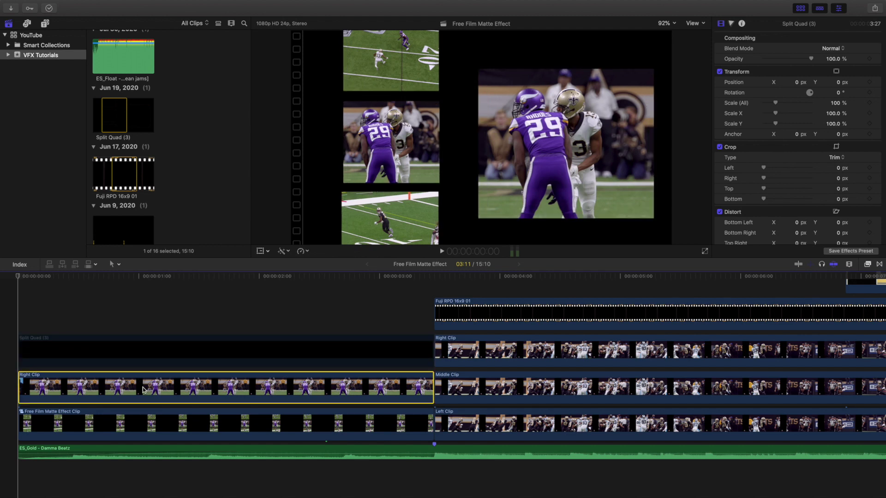
click(257, 252)
drag(574, 153, 535, 138)
key(super+z)
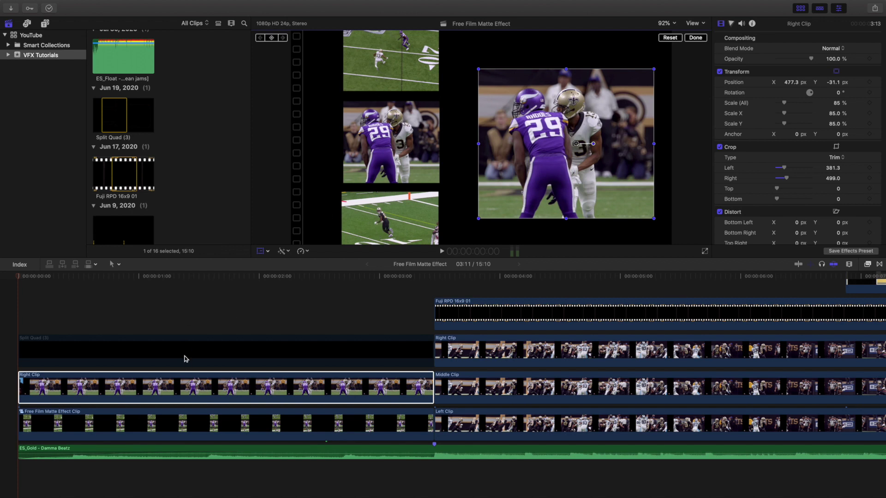
click(99, 417)
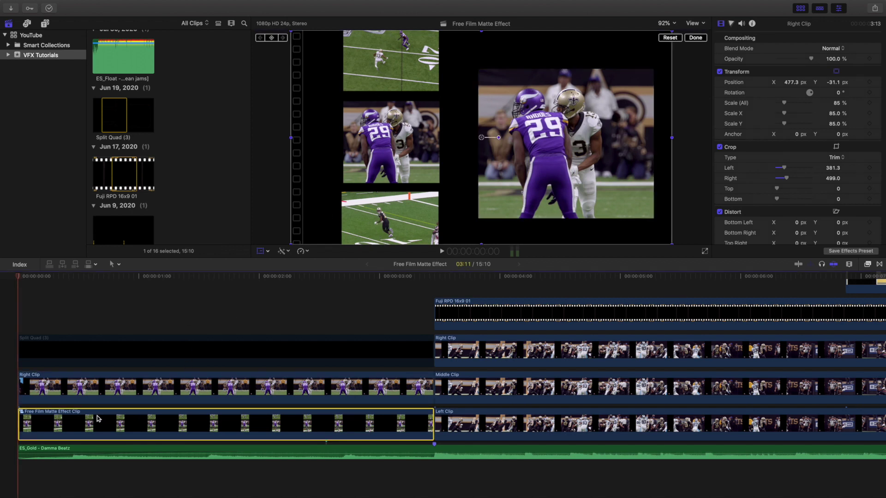
double_click(110, 420)
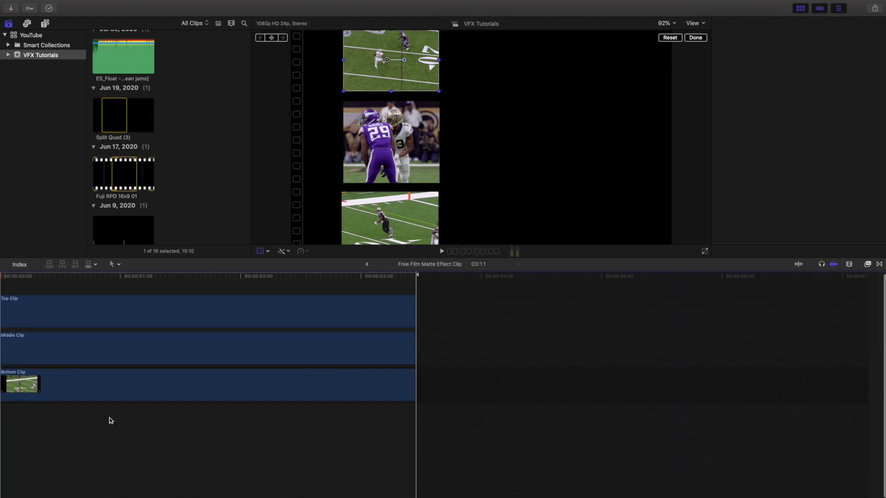
click(41, 318)
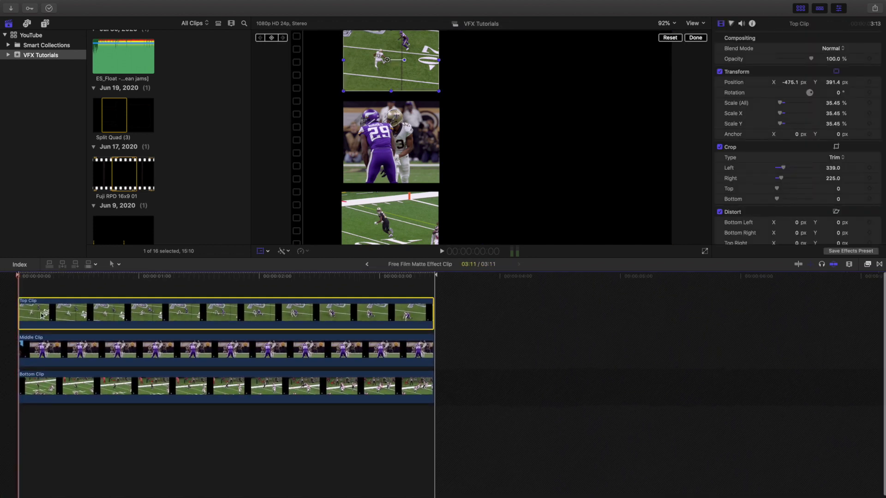
click(26, 342)
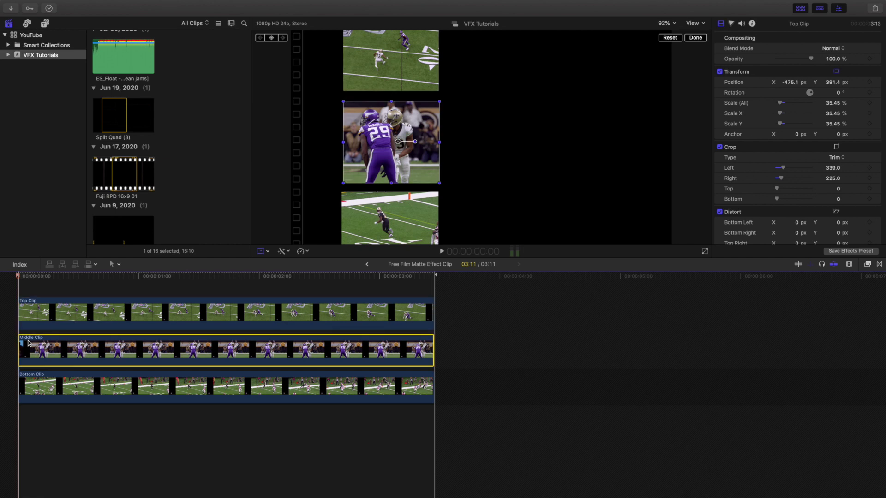
click(46, 379)
click(46, 316)
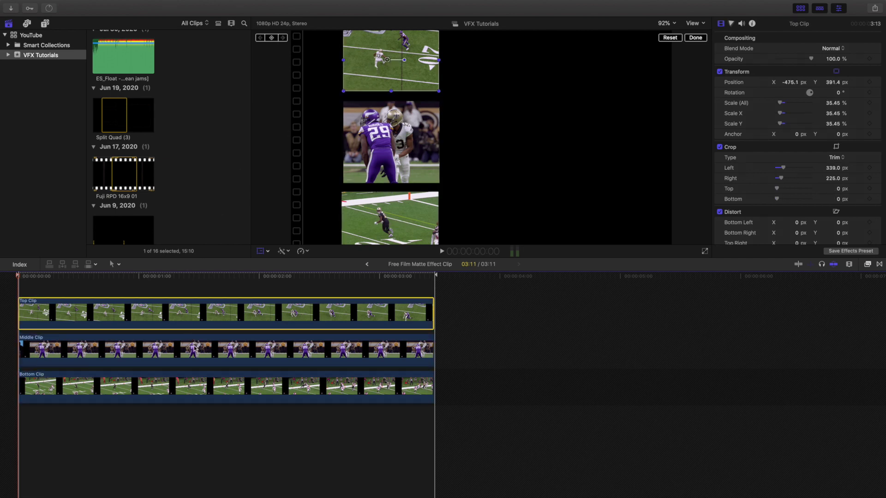
click(197, 350)
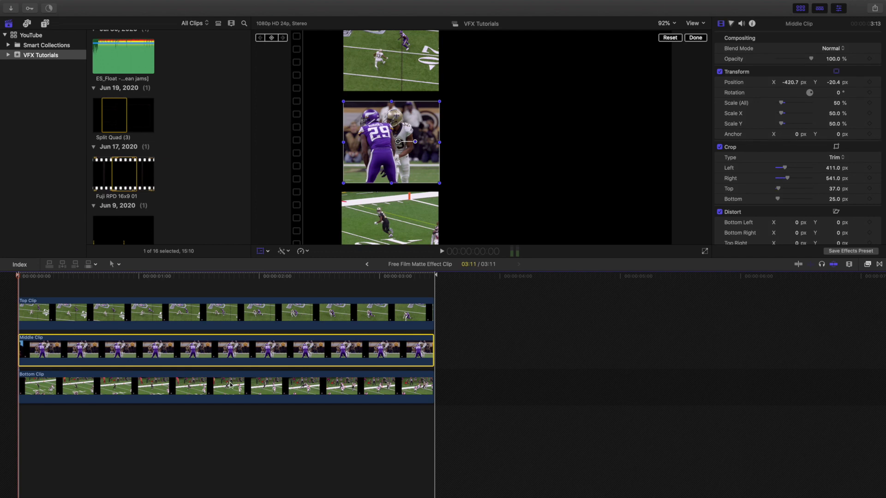
click(231, 385)
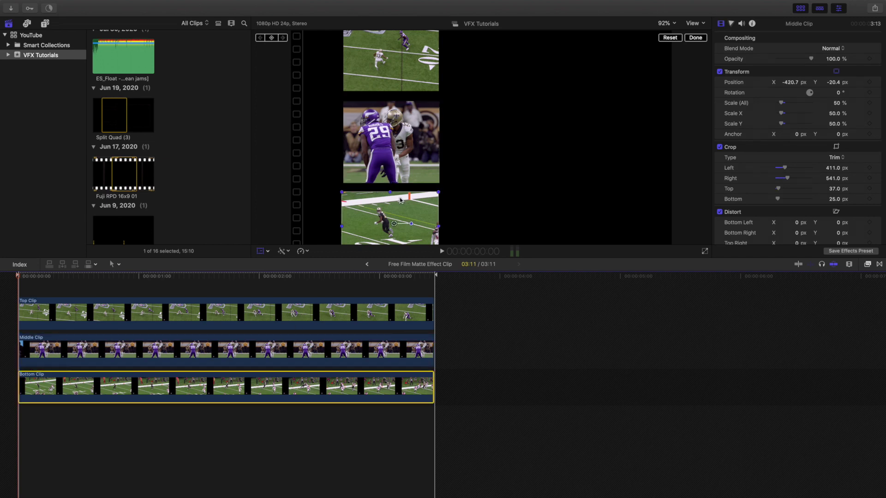
click(367, 264)
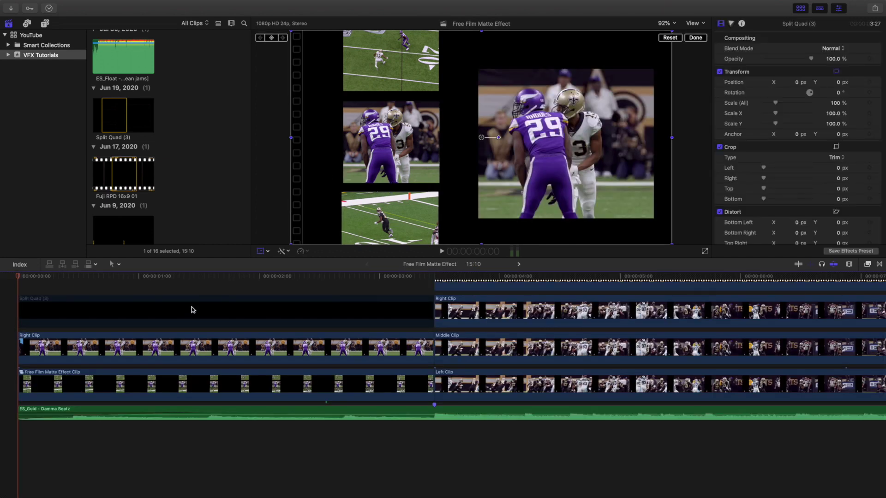
Select the three stacked clips at the start, view their actions, then clear the selection
drag(175, 316, 277, 426)
right_click(262, 356)
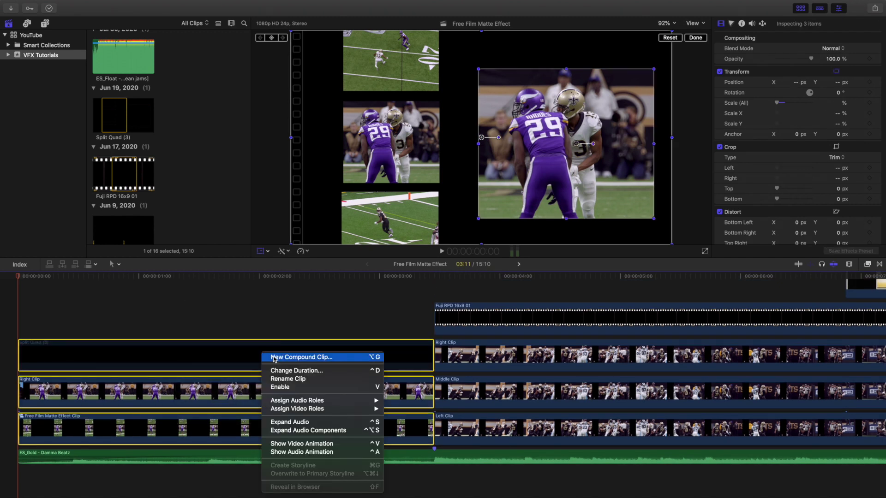
click(199, 327)
click(199, 326)
Select the Split Quad (3) clip and return the playhead to 00:00:00:00
click(193, 349)
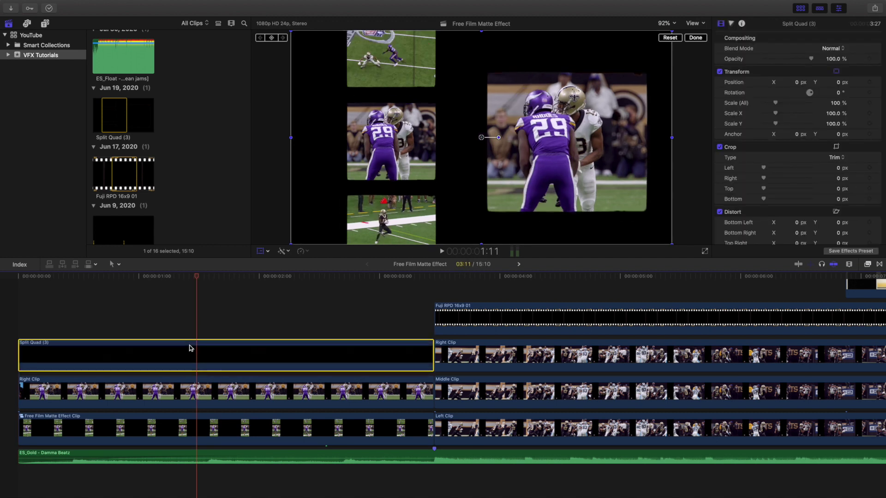
click(695, 39)
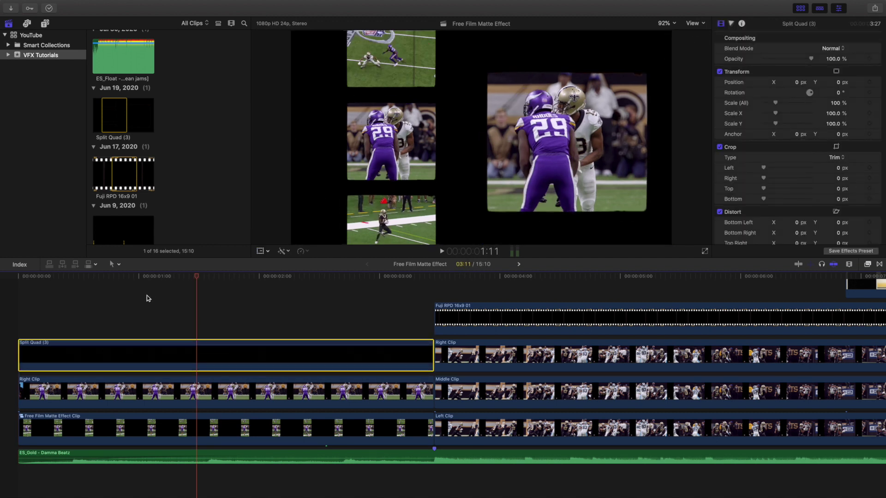
scroll(67, 314, down, 2)
click(15, 310)
click(103, 343)
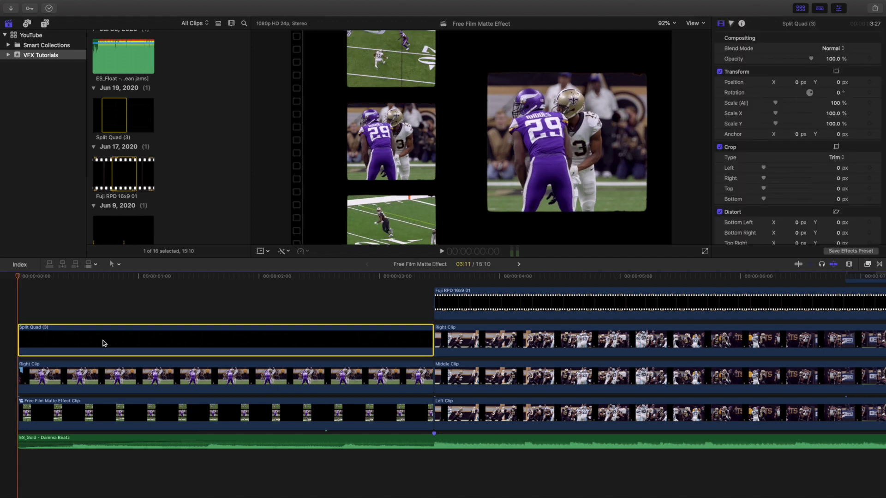
key(v)
key(v)
key(v)
key(v)
click(229, 380)
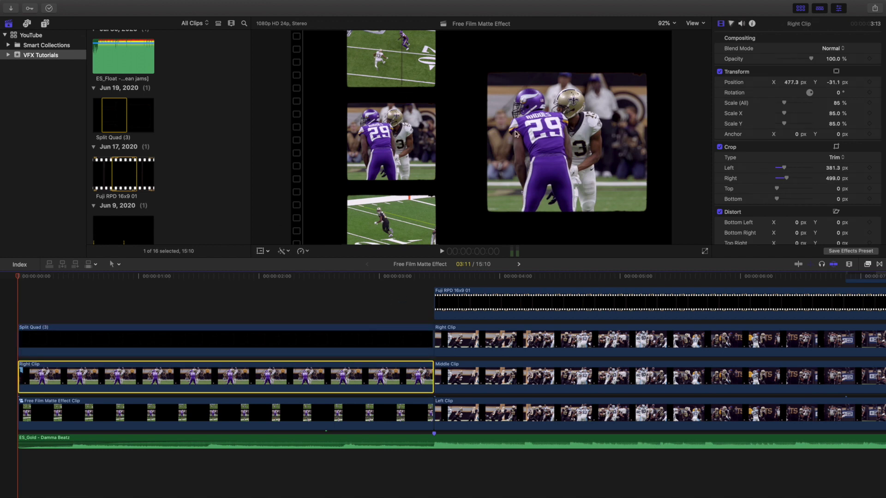
click(261, 251)
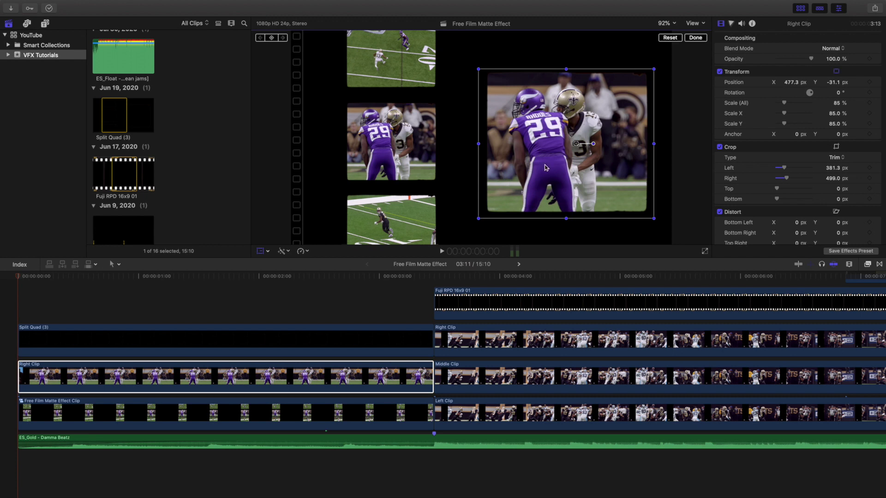
click(695, 38)
click(180, 340)
key(v)
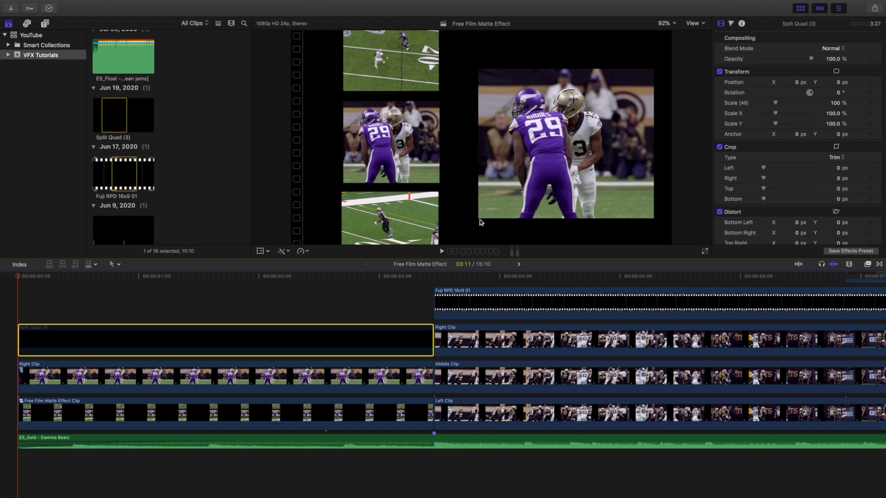
key(v)
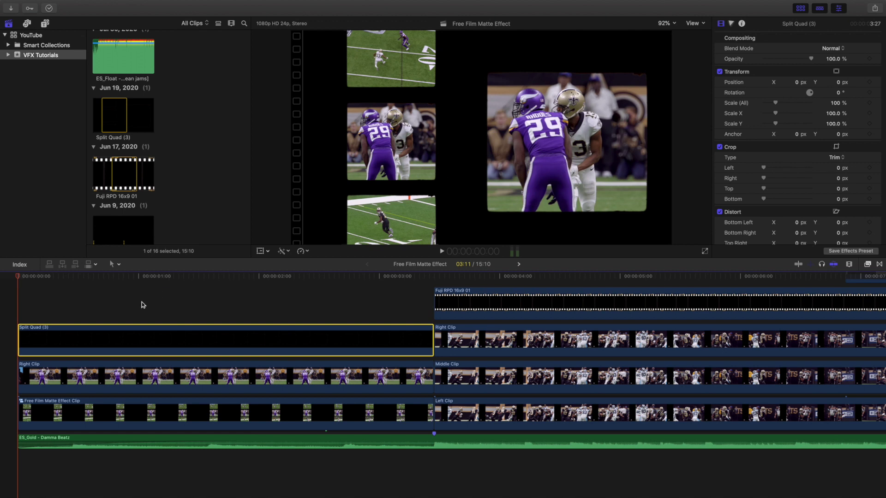
click(10, 311)
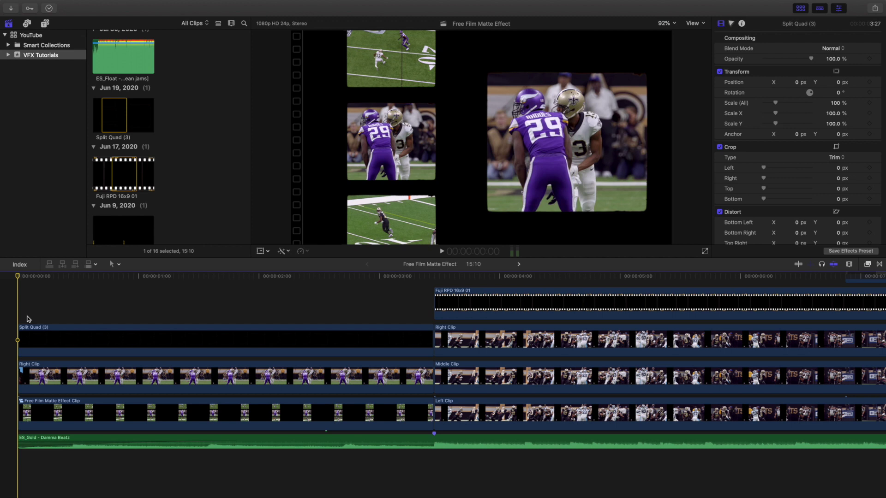
Move the playhead to 04:10, select Fuji RPD 16x9 01, and zoom the timeline in there
key(super+minus)
scroll(277, 320, up, 3)
click(286, 320)
click(285, 349)
key(super+equal)
key(super+equal)
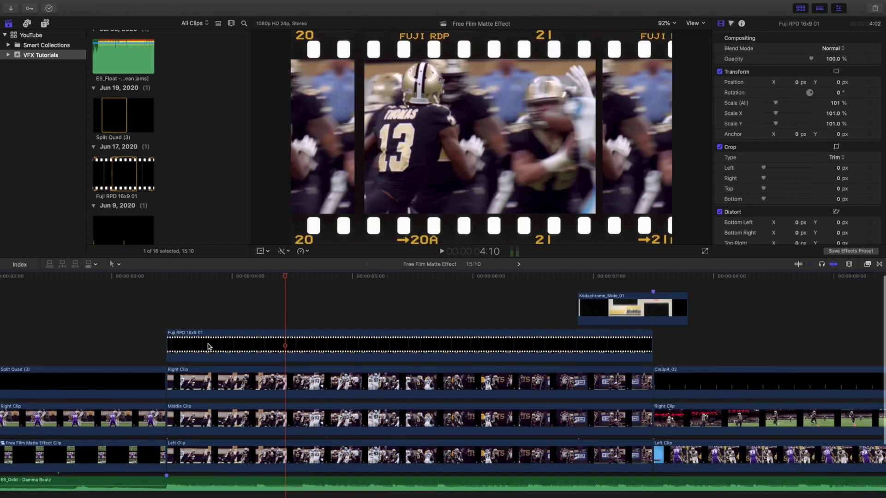
scroll(208, 346, down, 1)
scroll(223, 345, down, 1)
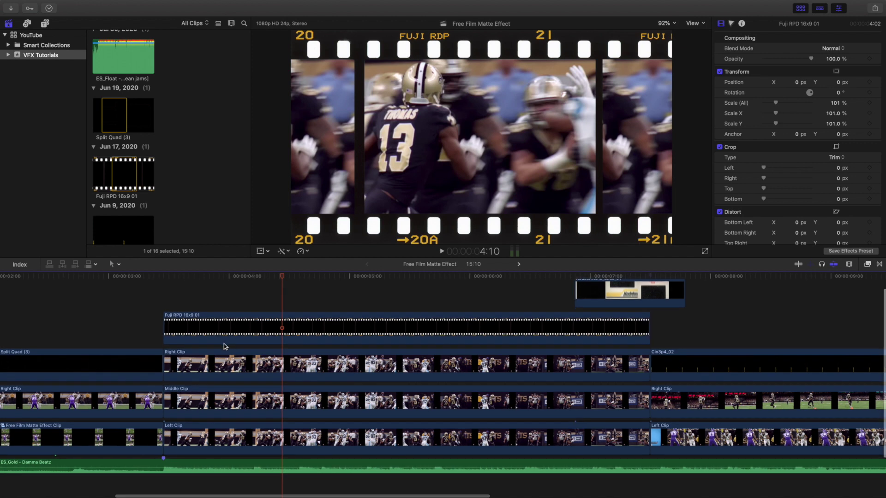
scroll(254, 350, down, 1)
scroll(260, 350, up, 1)
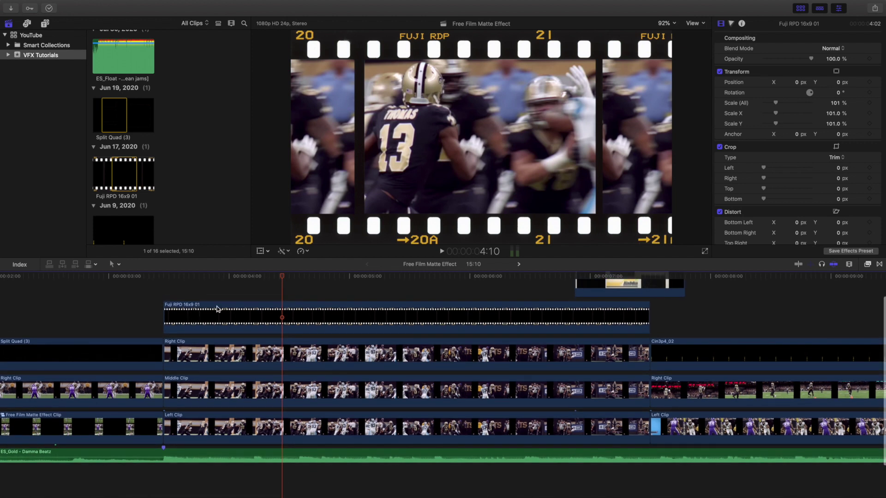
Toggle the Fuji RPD 16x9 01 film-strip matte off and on to compare
click(248, 320)
key(v)
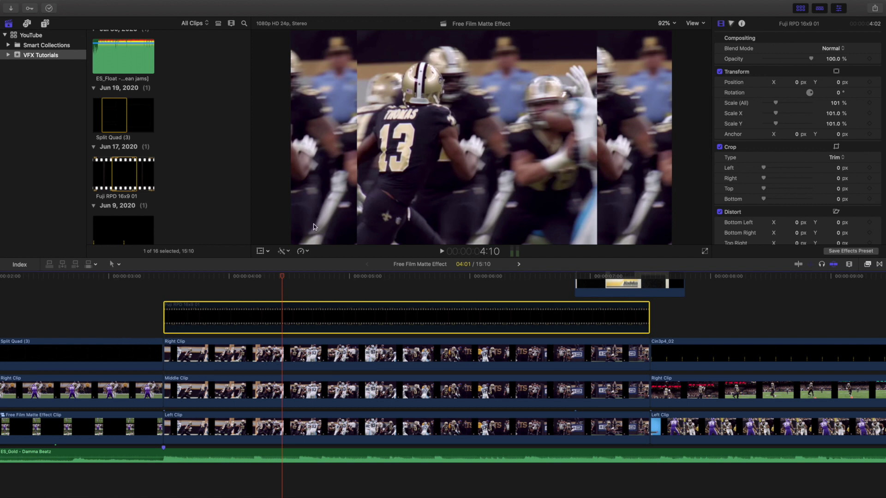
key(v)
key(v)
key(v)
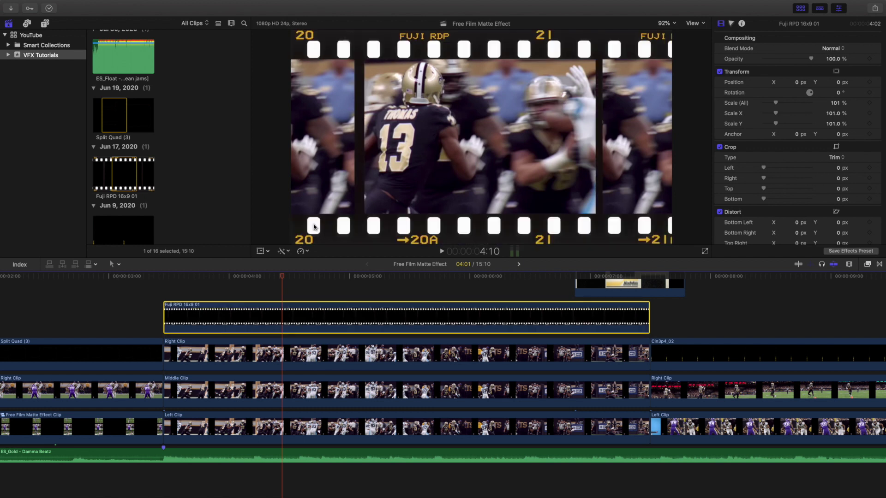
key(v)
key(v)
key(v)
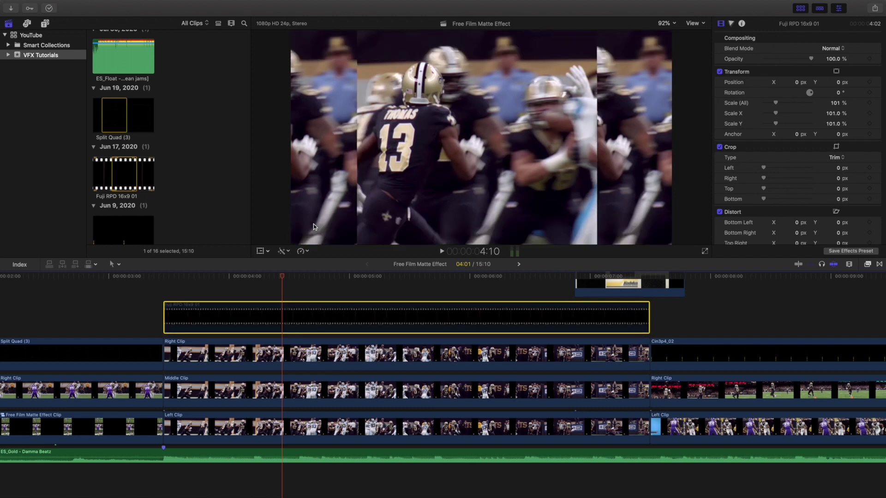
key(v)
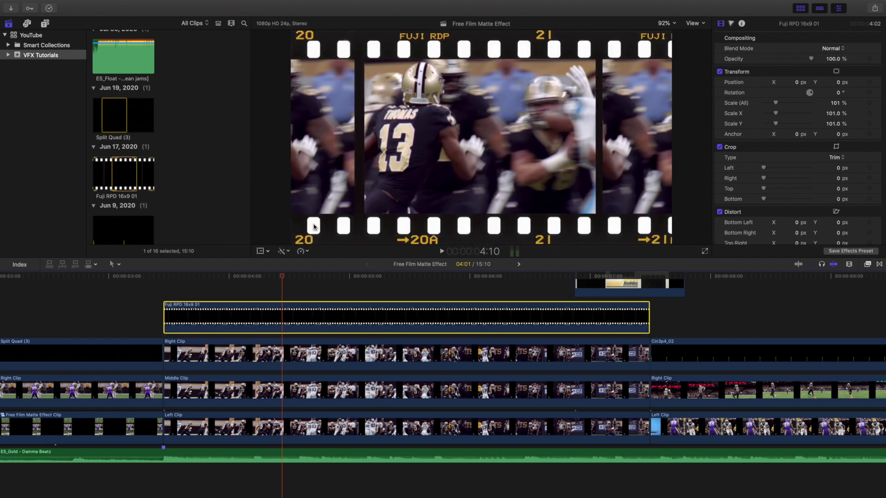
key(v)
key(v)
key(v)
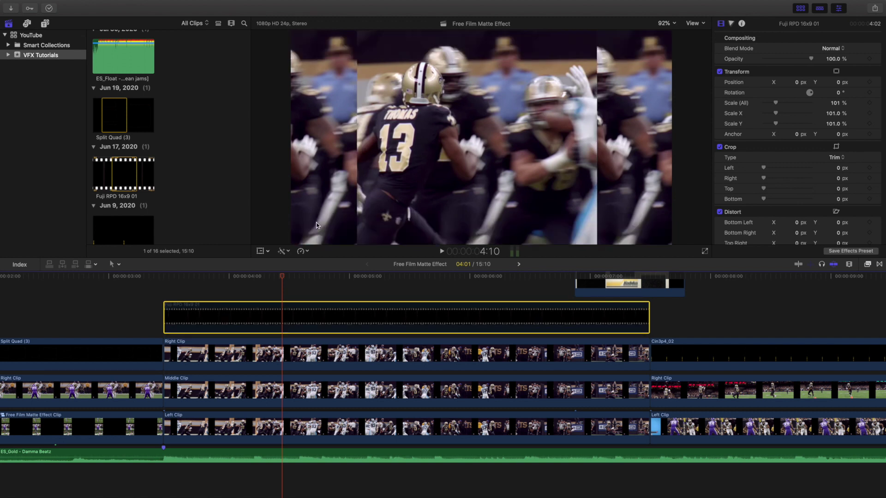
Inspect the position and crop of the Right, Middle and Left Clips
click(210, 356)
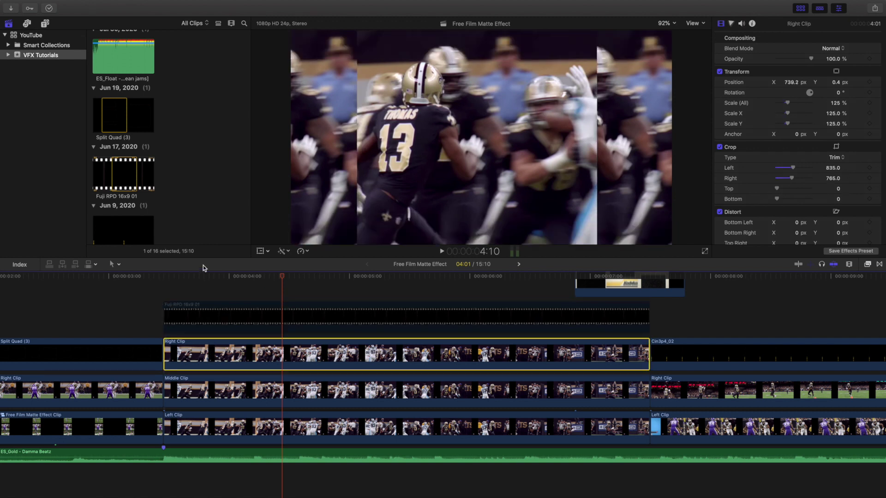
click(261, 251)
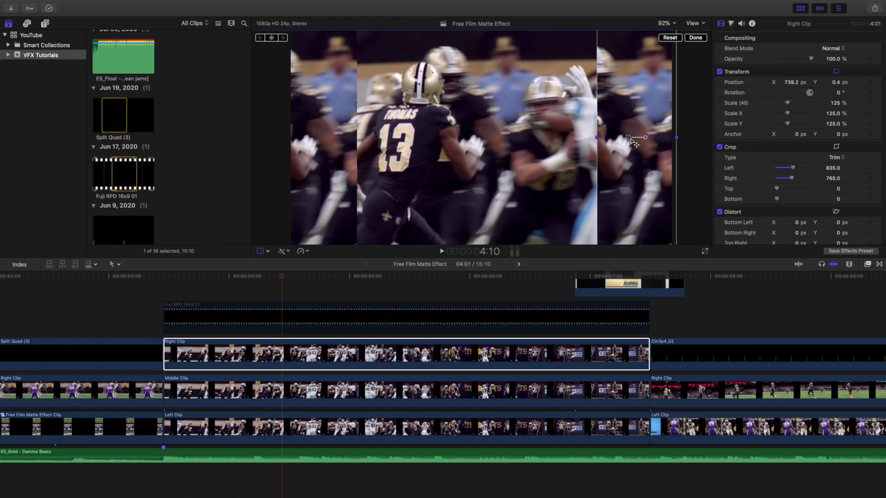
click(356, 389)
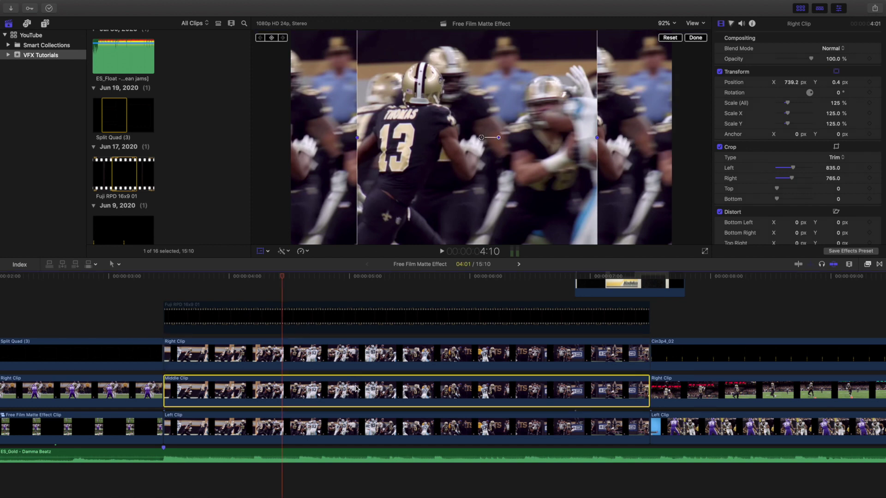
click(295, 428)
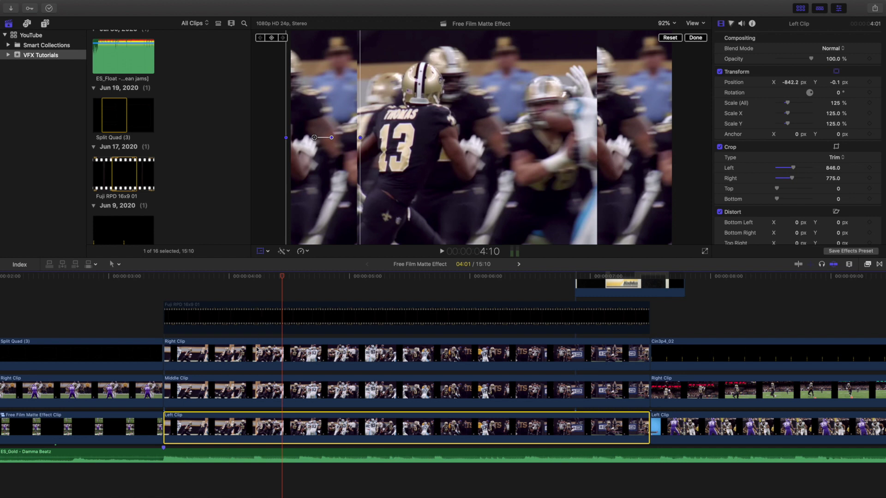
Re-enable the Fuji RPD 16x9 01 film-strip matte
click(254, 317)
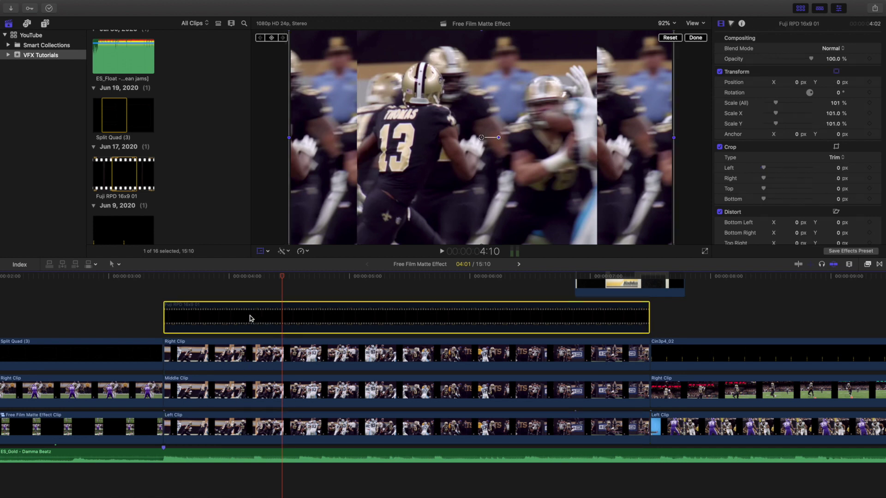
key(v)
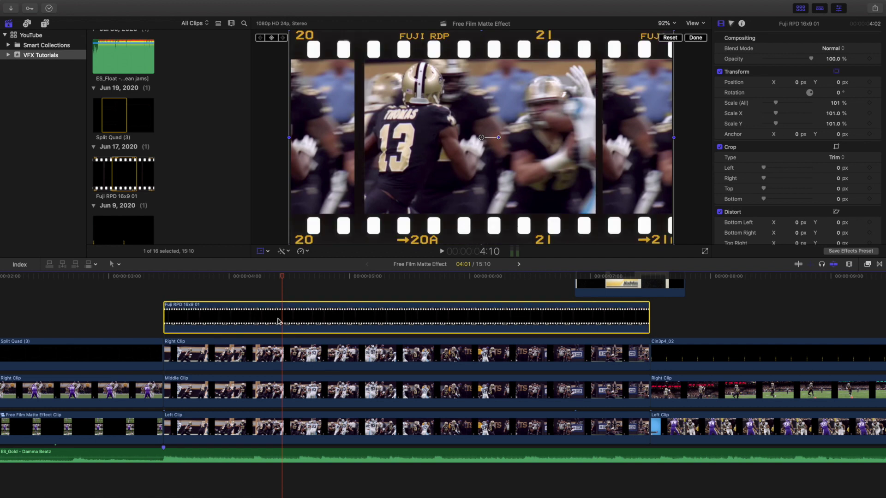
scroll(463, 354, right, 3)
scroll(471, 351, up, 1)
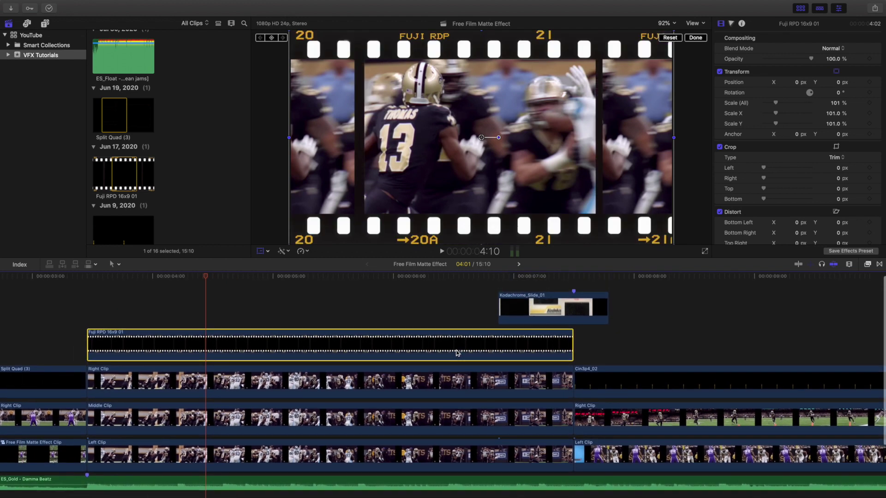
Scrub the playhead through the Fuji section, settling at 6:20
click(491, 282)
click(439, 295)
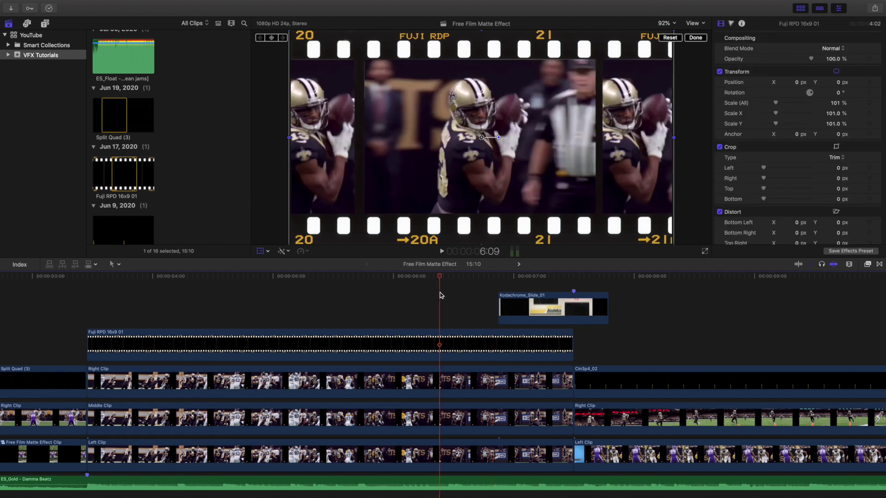
click(393, 303)
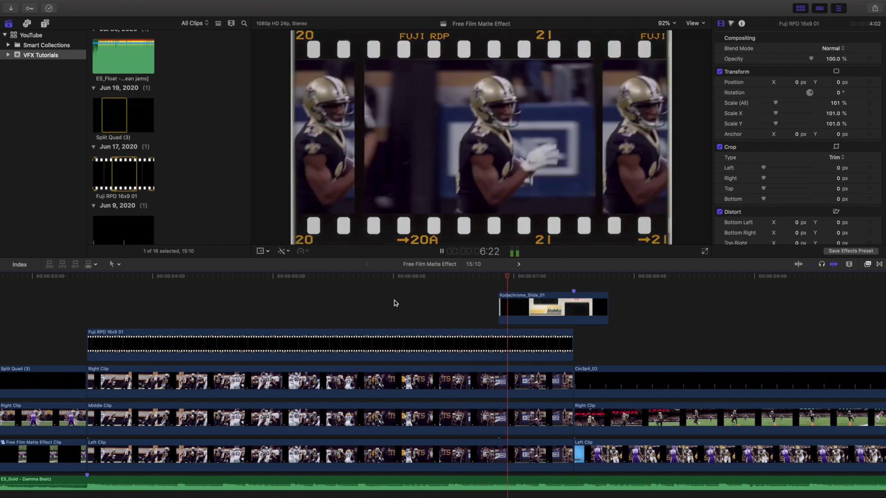
key(space)
scroll(593, 323, right, 5)
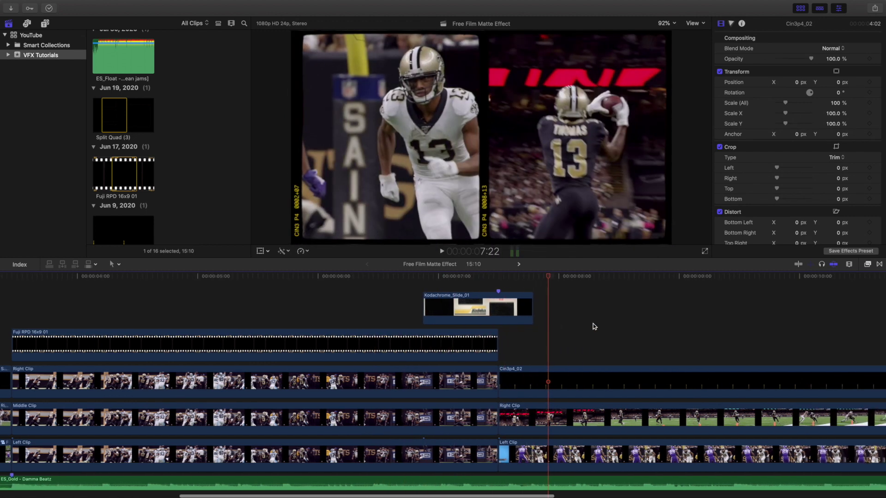
click(413, 283)
click(412, 282)
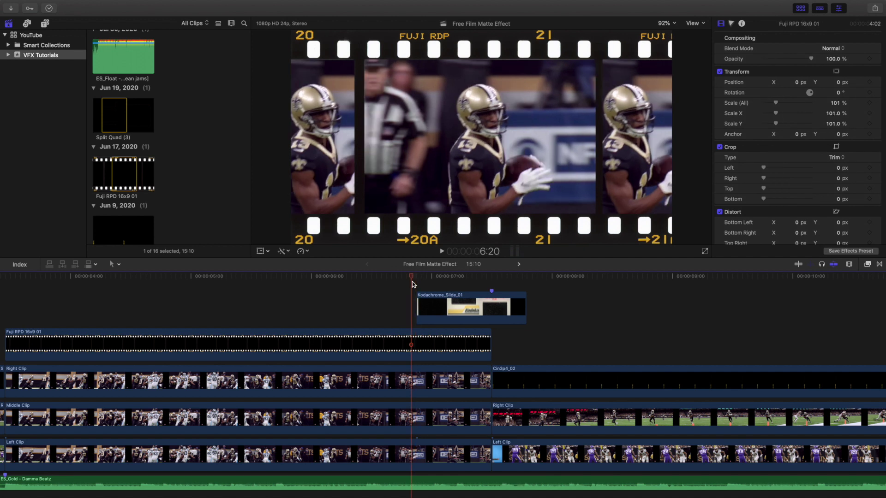
Step frame by frame through the Kodachrome slide transition past 7:07
key(Right)
key(Right)
key(Right)
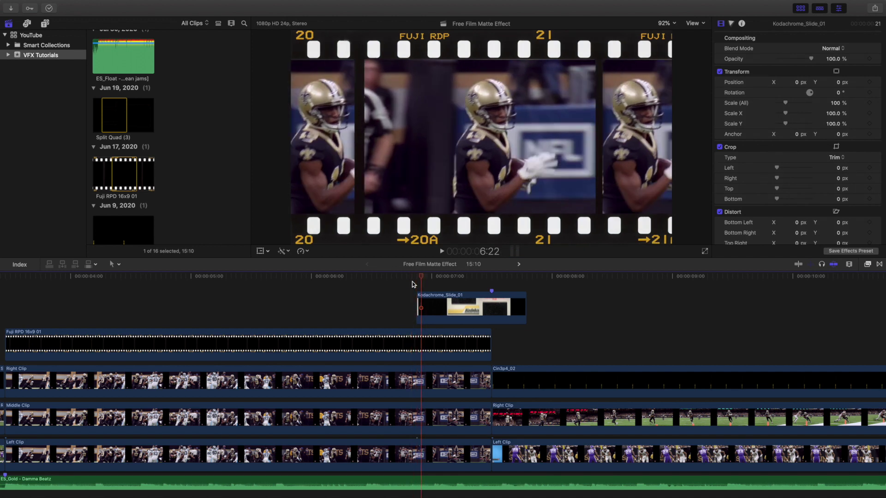
key(Right)
key(Right)
key(Right)
key(Right)
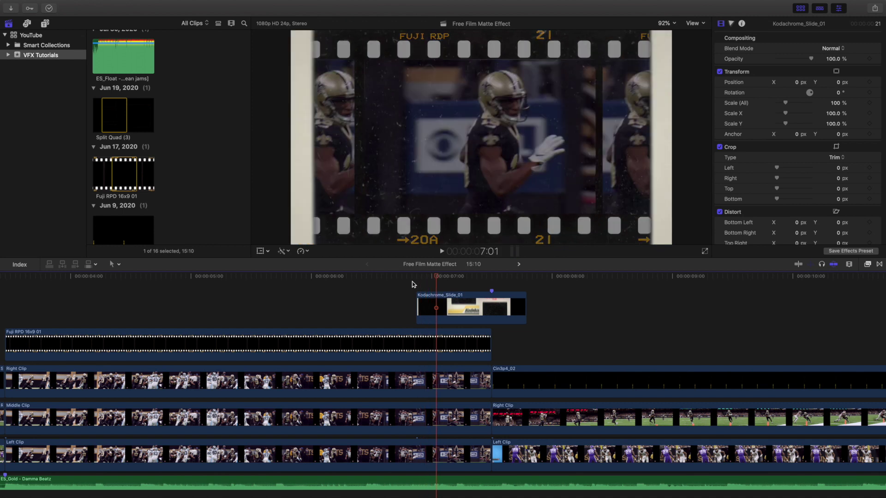
key(Right)
key(Right)
key(Right)
key(Right)
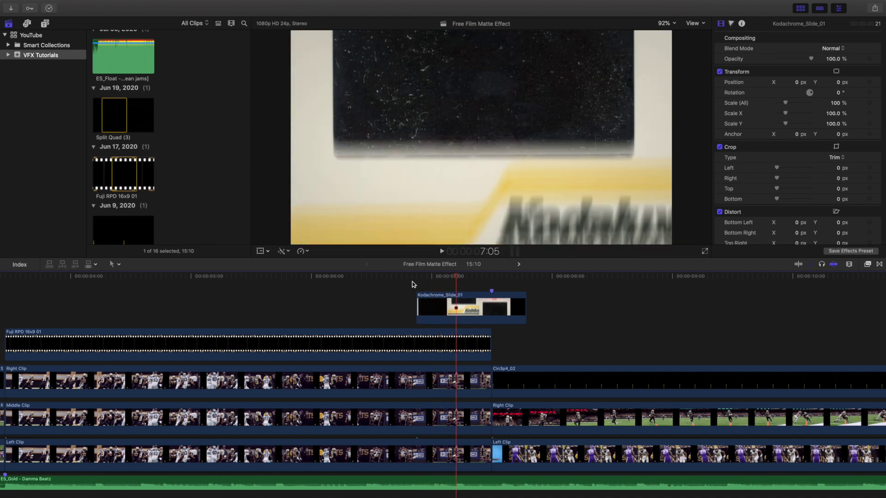
key(Right)
key(Right)
key(Right)
key(Right)
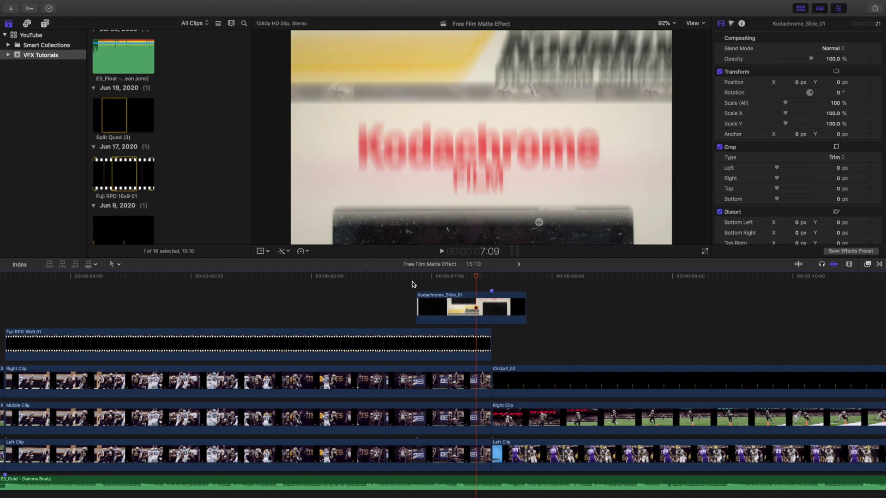
key(Right)
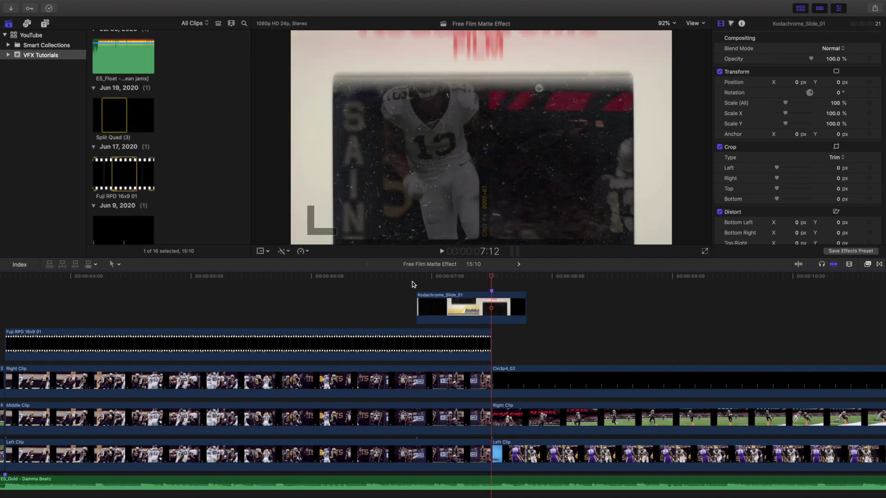
key(Left)
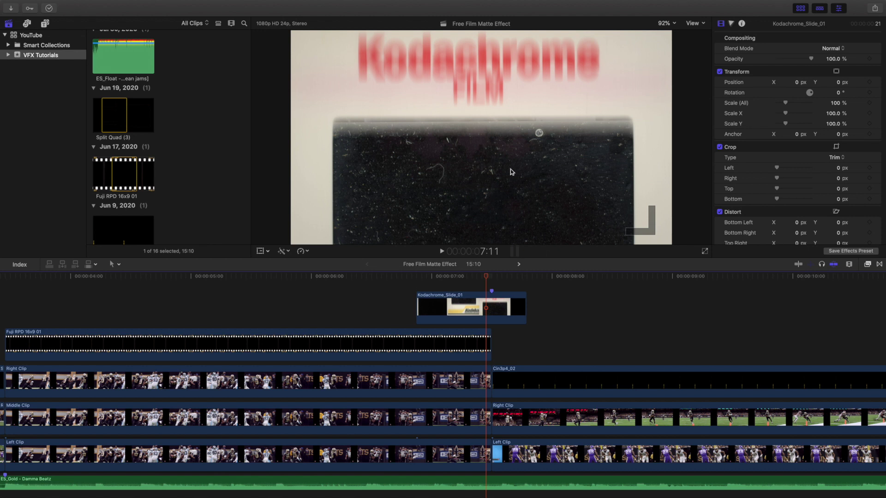
key(Right)
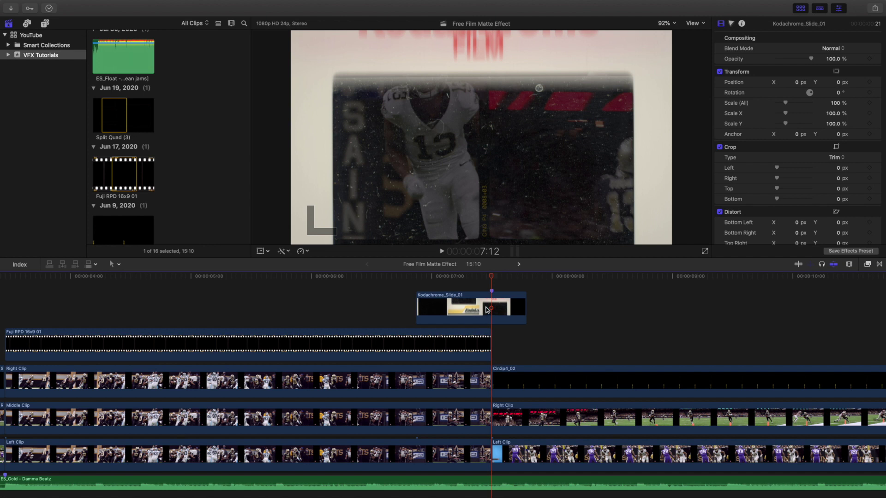
Select Kodachrome_Slide_01 and advance a few frames past the slide transition
click(492, 304)
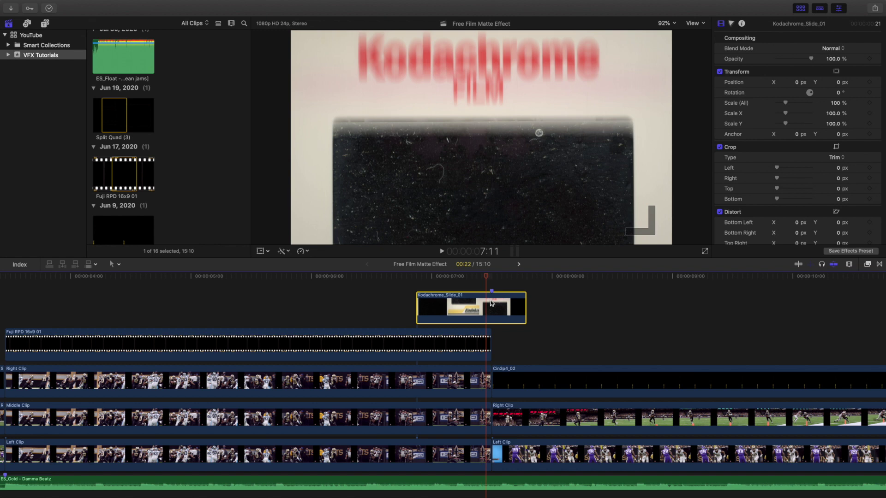
key(Right)
key(Right)
key(Right)
key(Right)
key(Right)
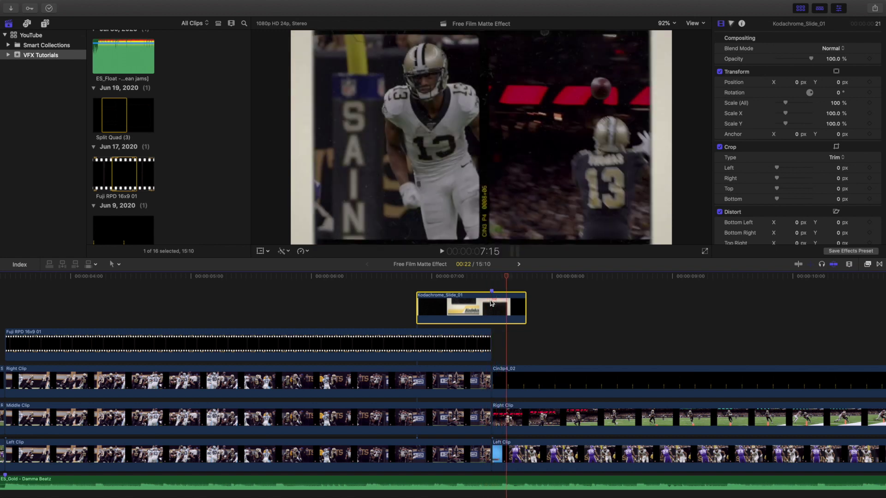
key(Right)
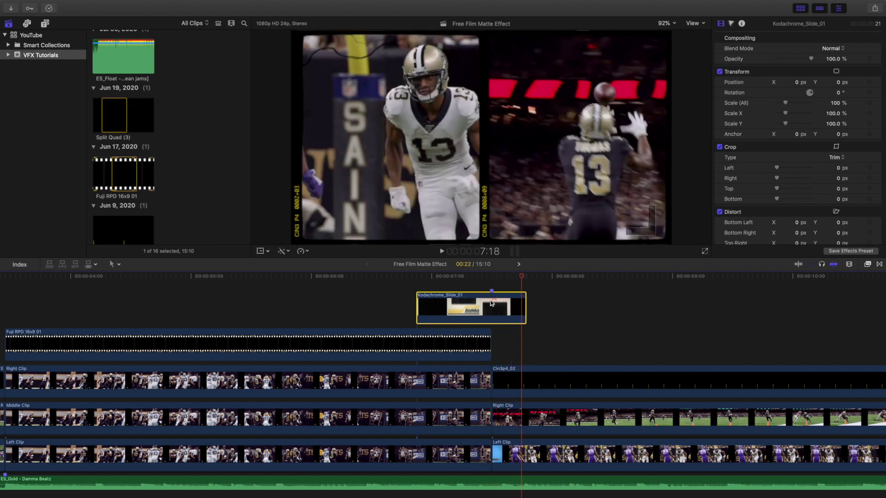
scroll(650, 391, right, 5)
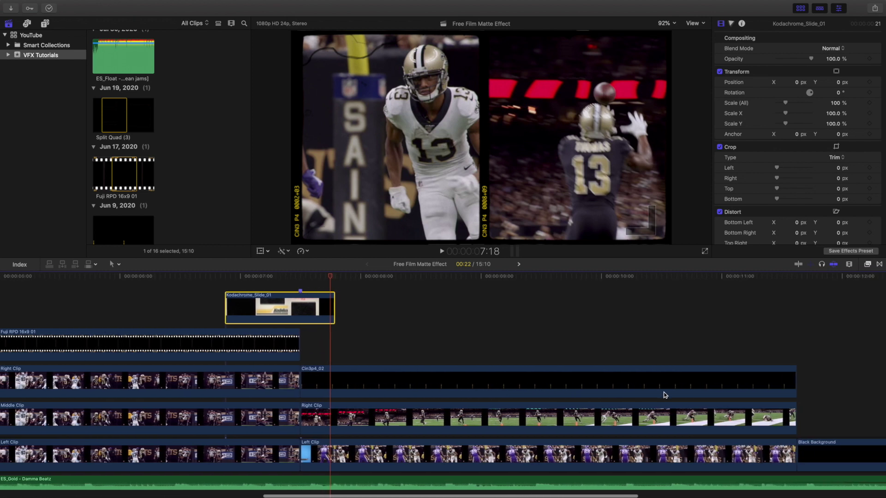
click(363, 346)
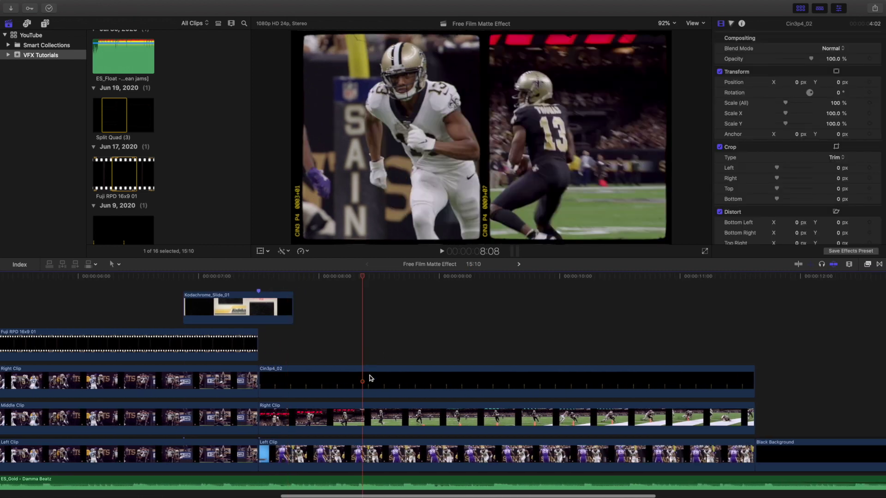
click(369, 378)
key(v)
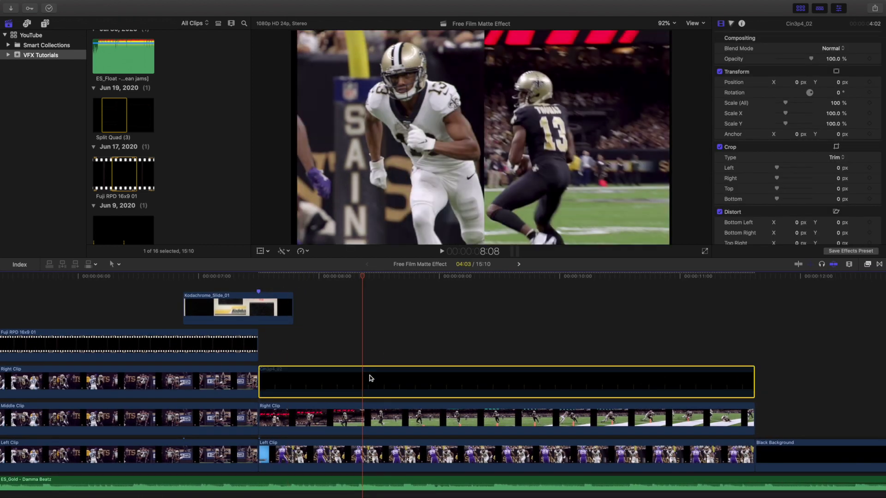
scroll(396, 386, down, 2)
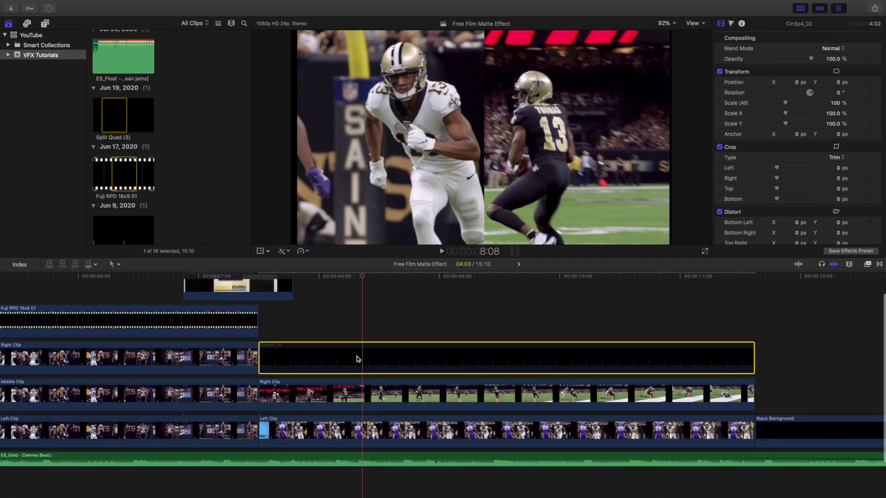
key(v)
key(v)
key(v)
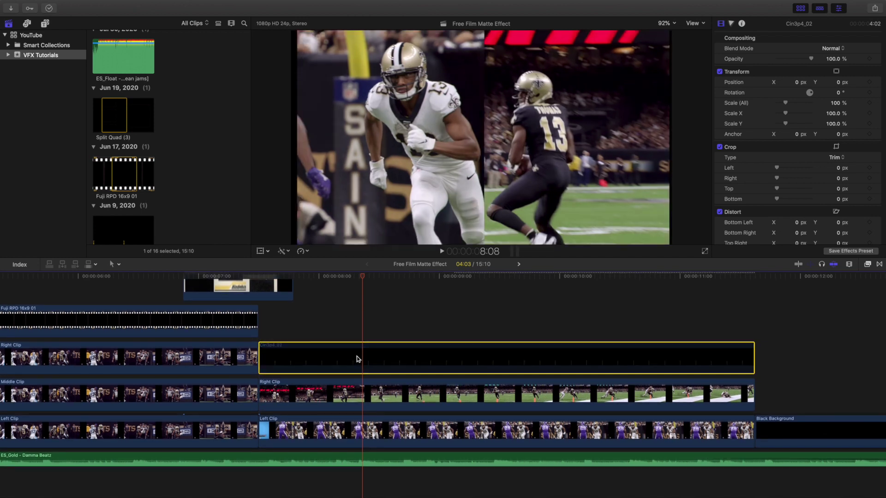
key(v)
key(v)
key(v)
click(328, 395)
click(262, 251)
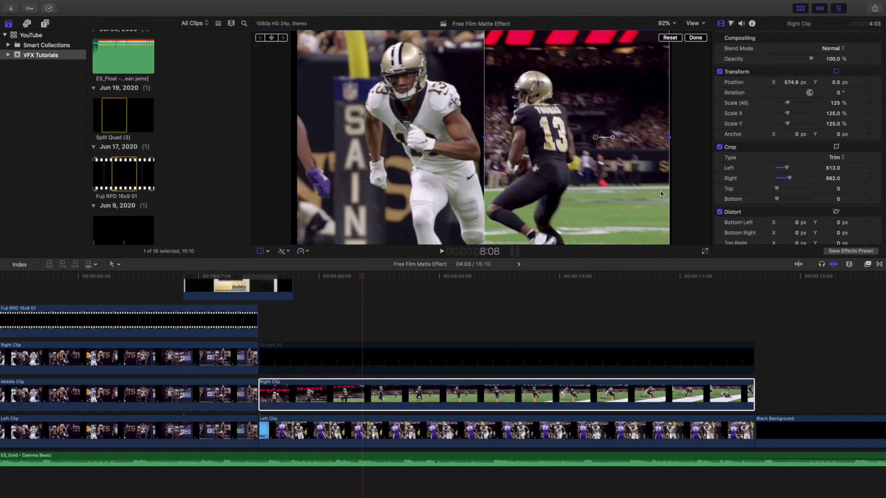
click(379, 431)
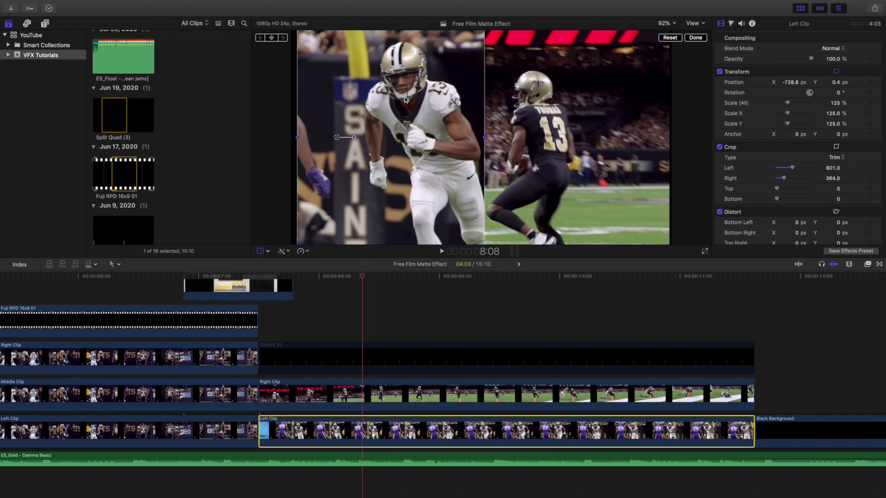
click(346, 359)
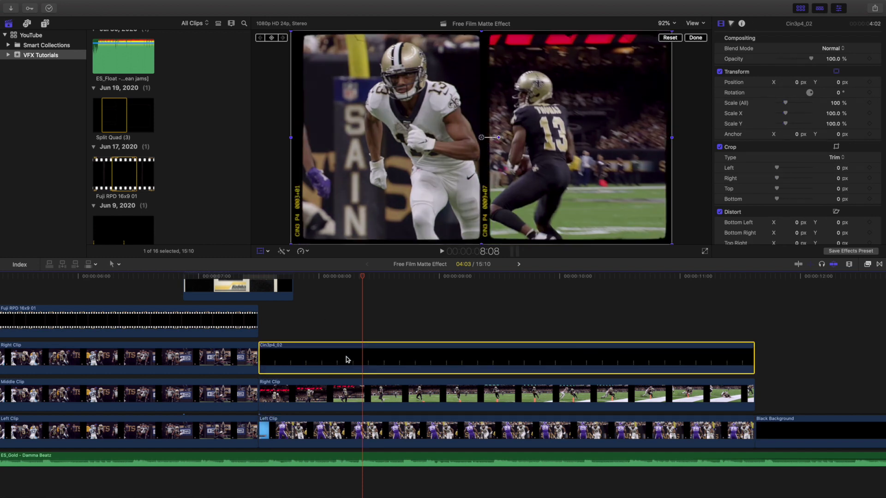
key(v)
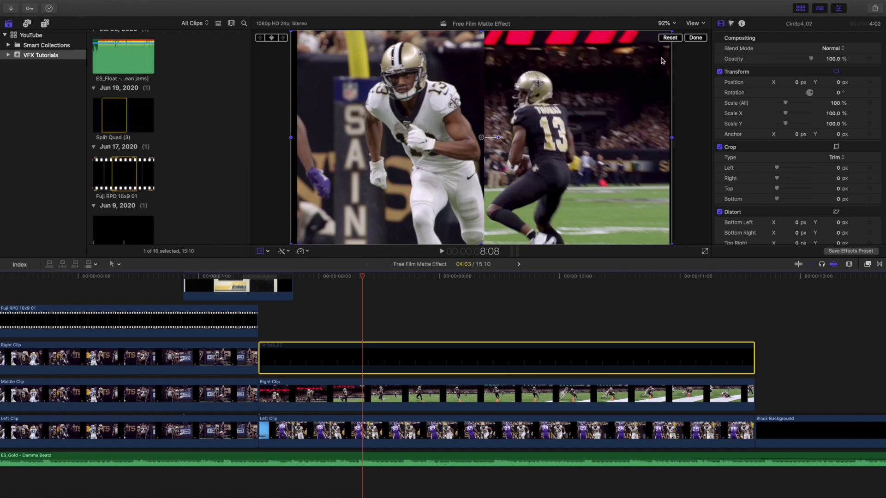
click(696, 37)
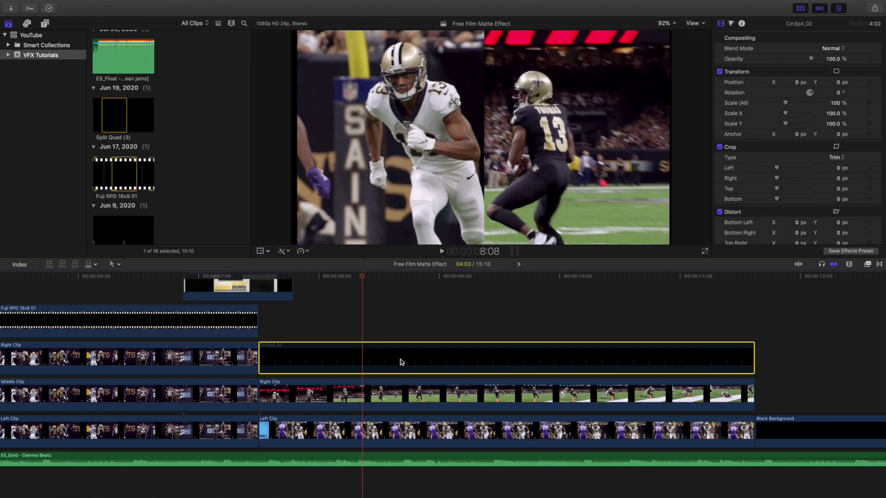
key(v)
key(v)
key(v)
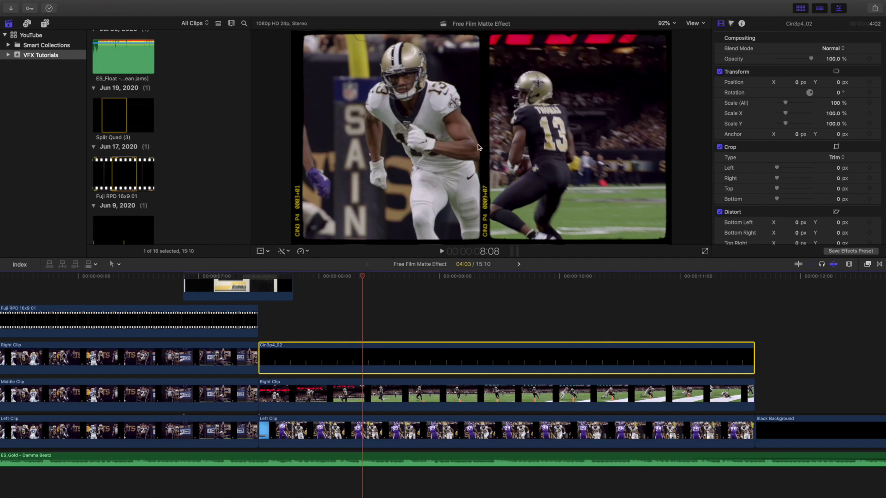
key(v)
key(v)
scroll(187, 396, left, 15)
scroll(187, 395, left, 2)
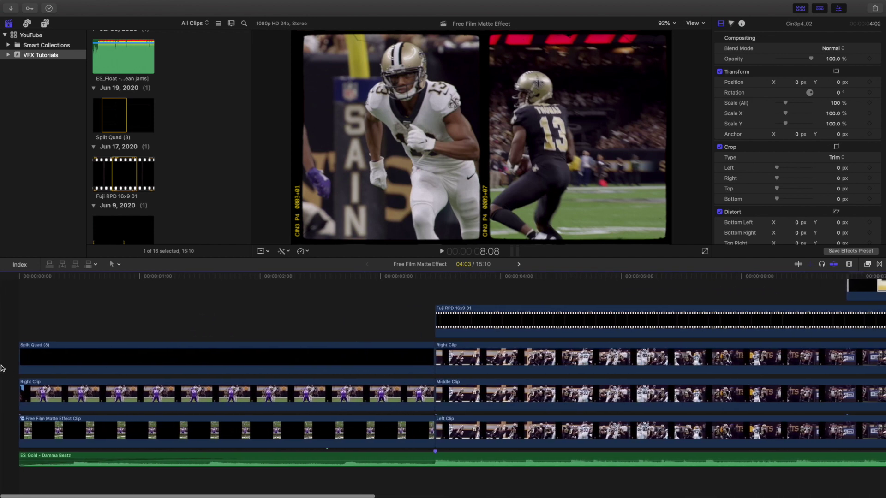
key(Home)
key(super+minus)
key(super+minus)
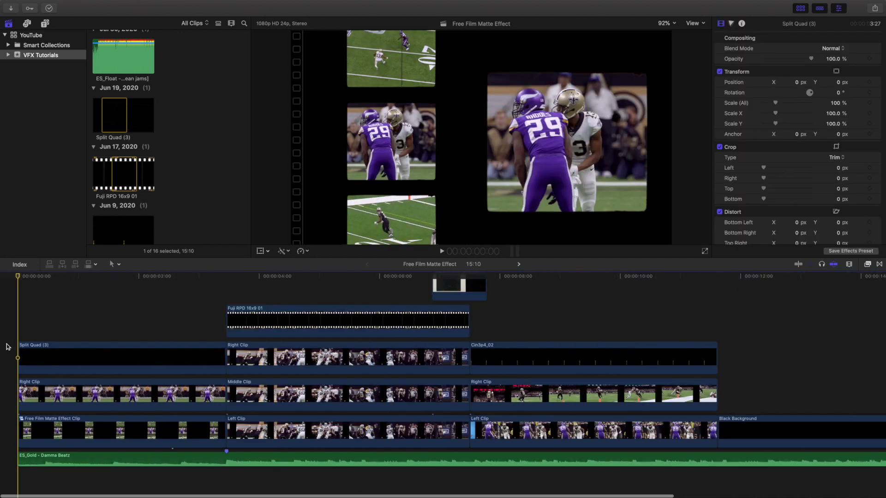
key(space)
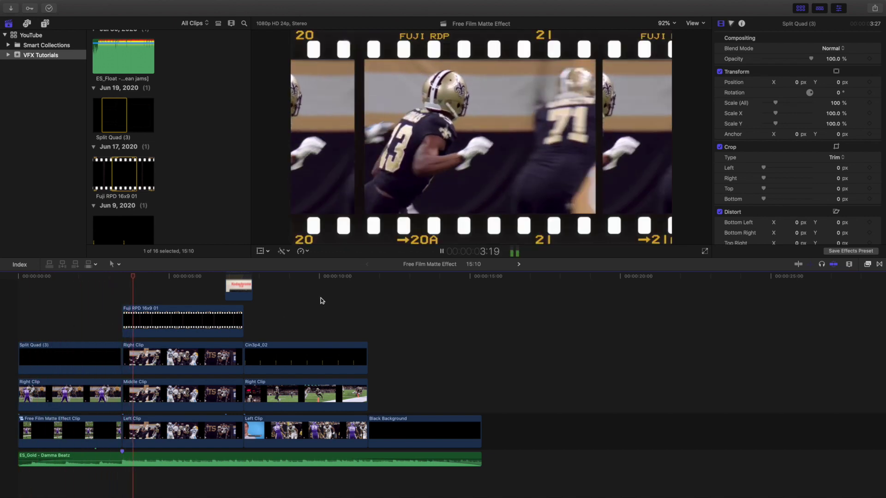
key(space)
click(222, 317)
click(222, 316)
key(v)
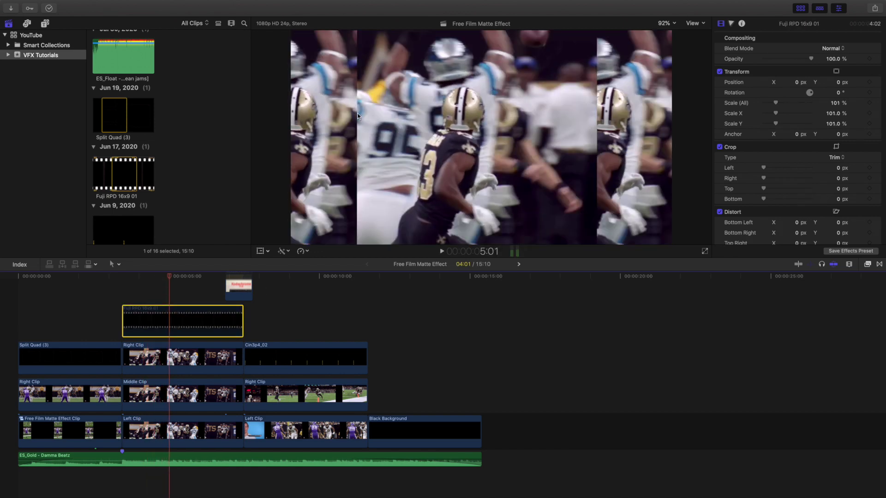
key(v)
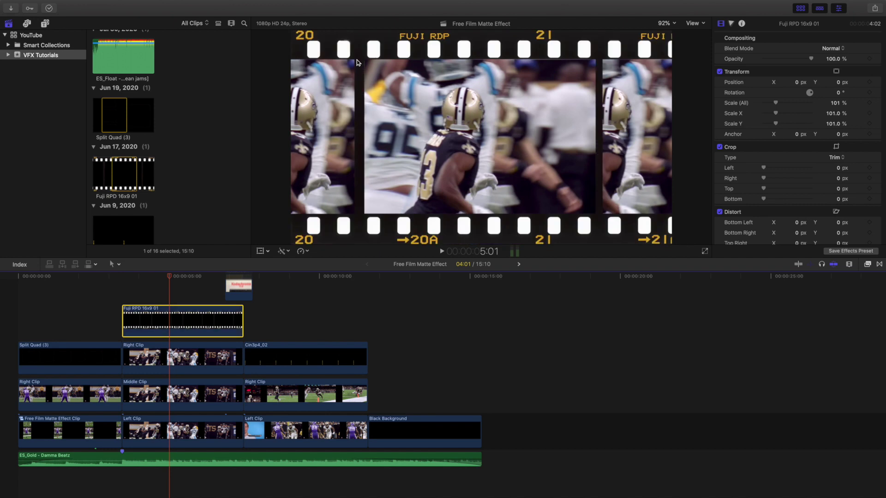
click(16, 333)
key(space)
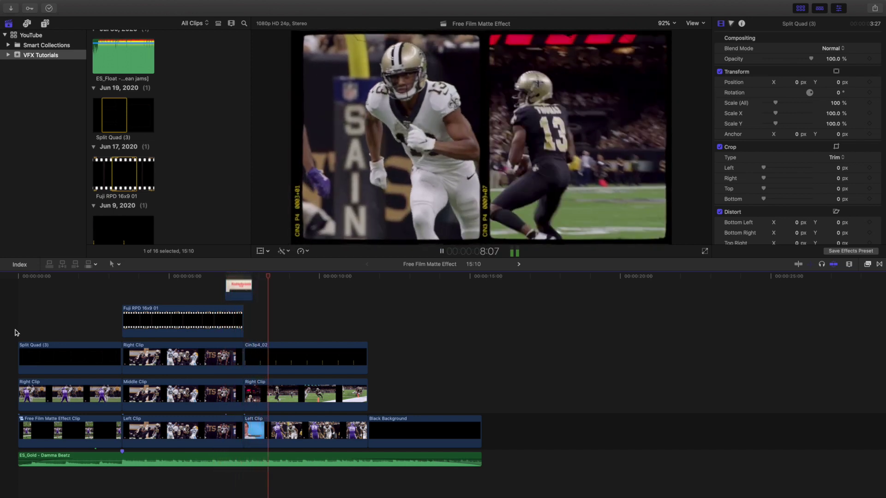
key(space)
click(184, 336)
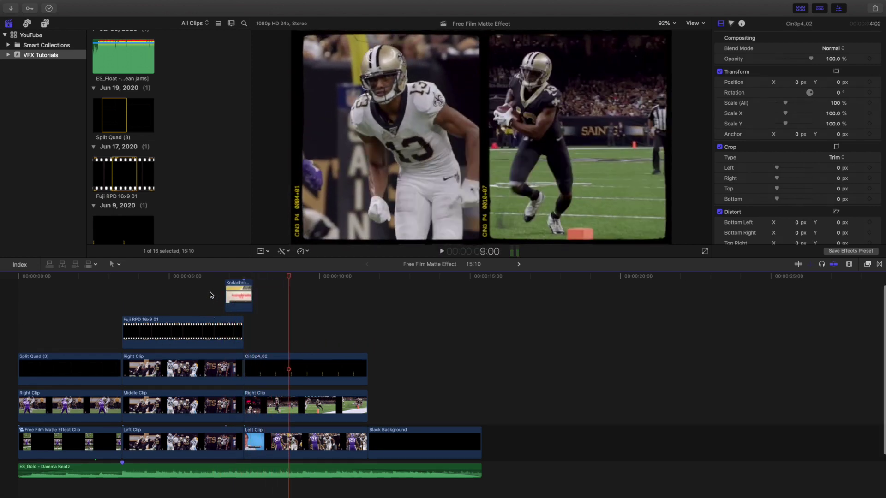
key(space)
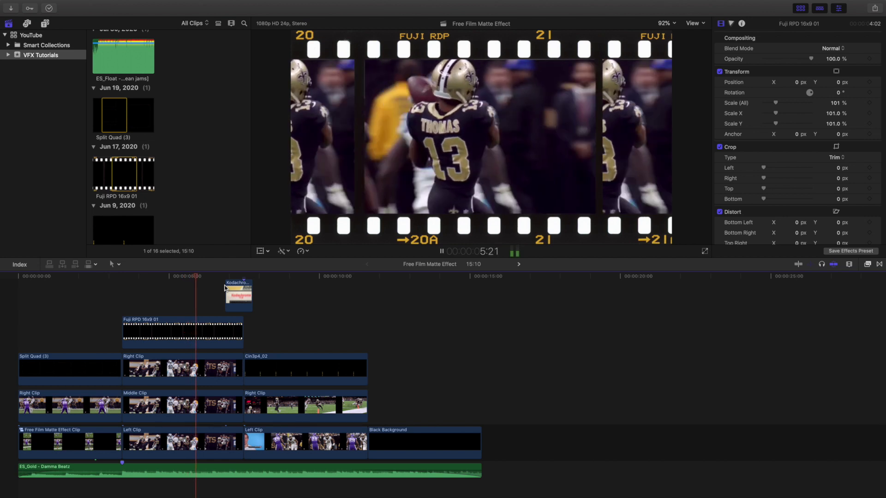